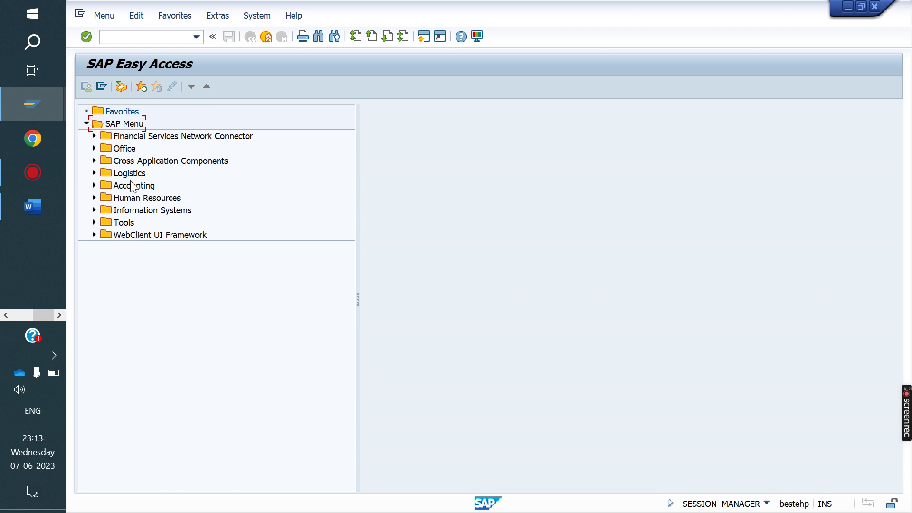
# - Open the Listing/Exclusion activities under Sales and Distribution > Basic Functions in the SPRO Reference IMG
pyautogui.click(138, 40)
pyautogui.write('/nspro')
pyautogui.press('Return')
pyautogui.click(145, 87)
pyautogui.scroll(-3, 163, 310)
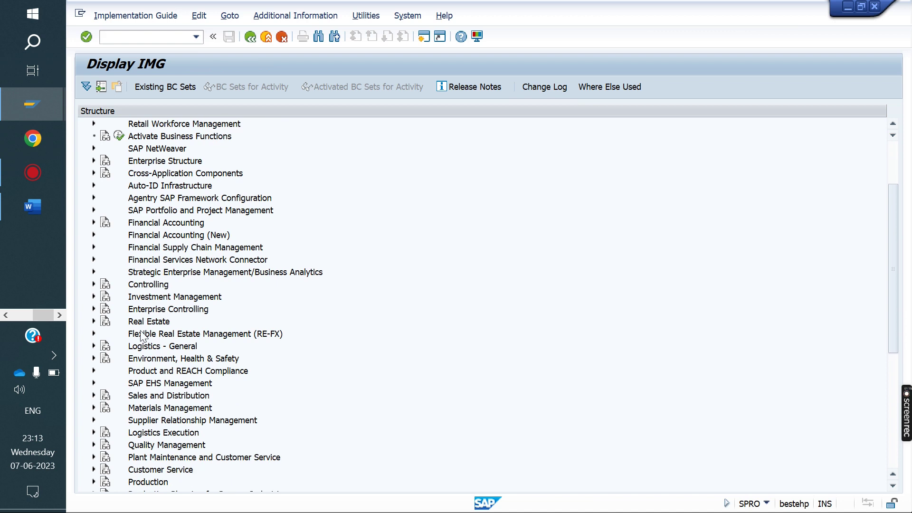
pyautogui.click(93, 396)
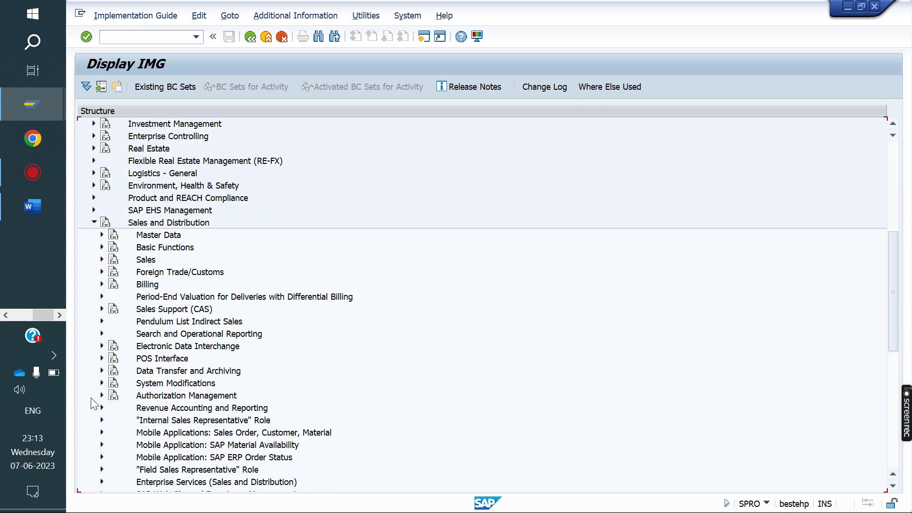
pyautogui.click(102, 247)
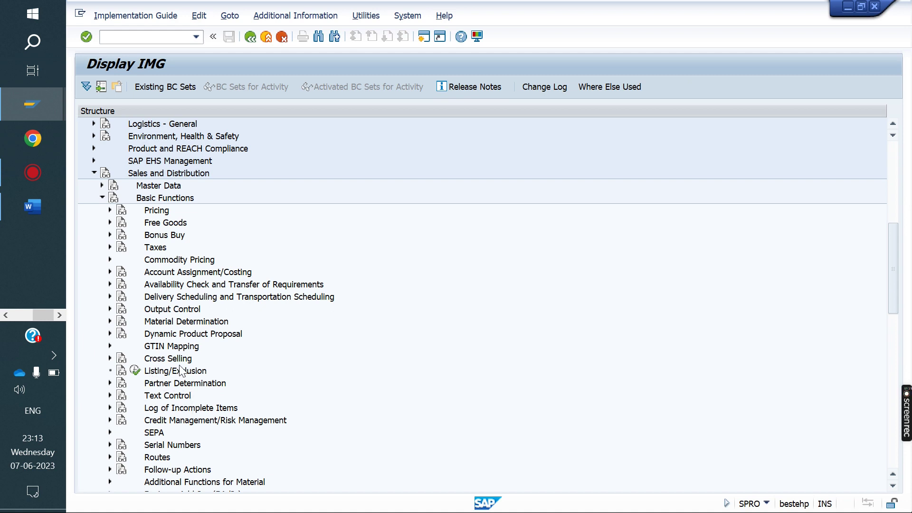
pyautogui.click(134, 370)
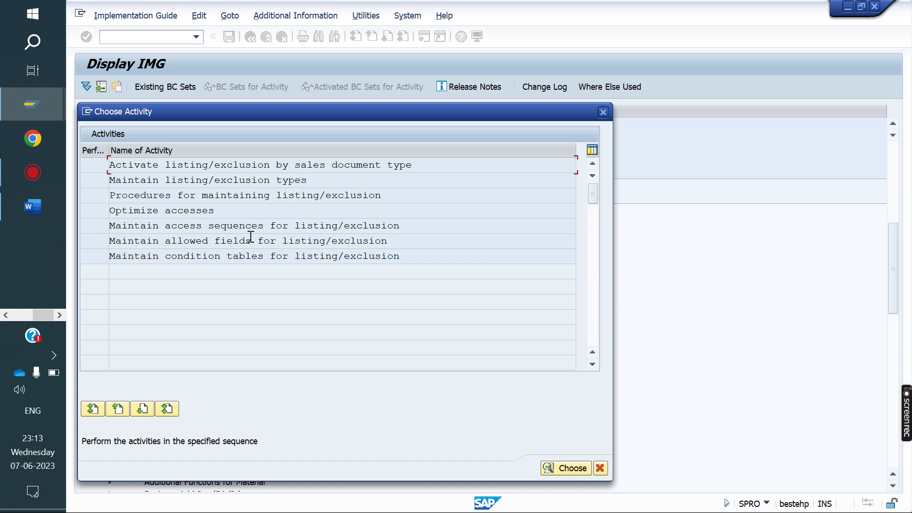
# - Start creating a new listing/exclusion condition table from condition table maintenance
pyautogui.doubleClick(217, 257)
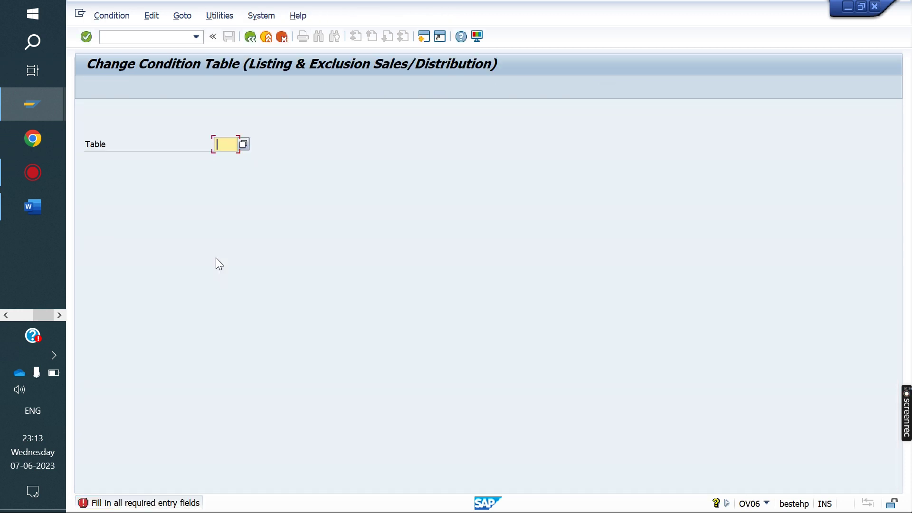
pyautogui.click(112, 16)
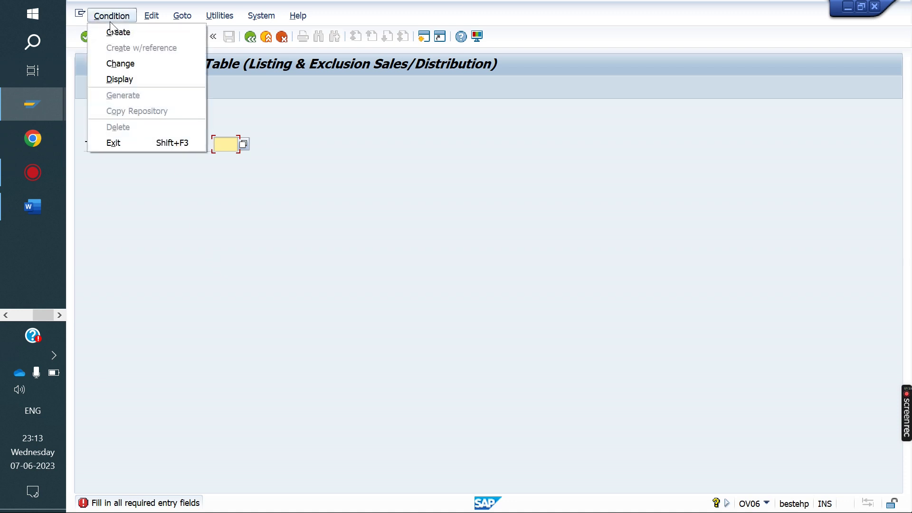
pyautogui.click(145, 33)
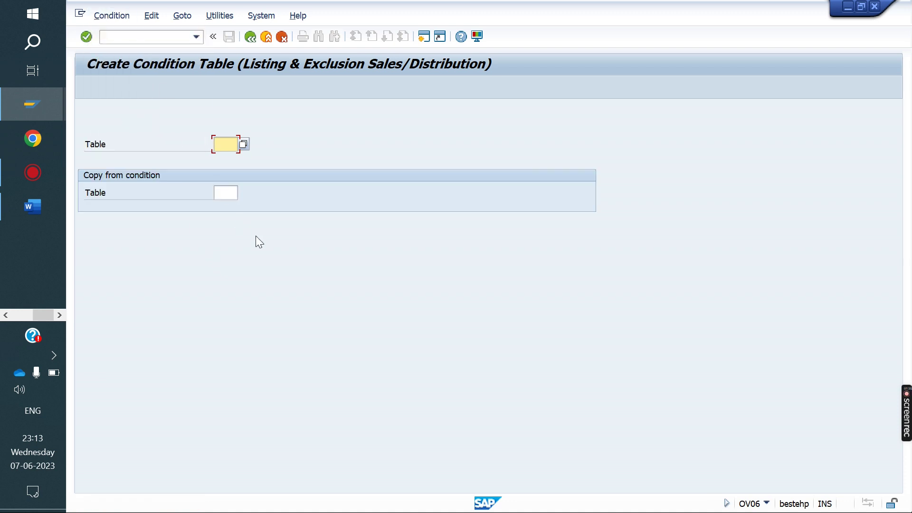
pyautogui.press('Return')
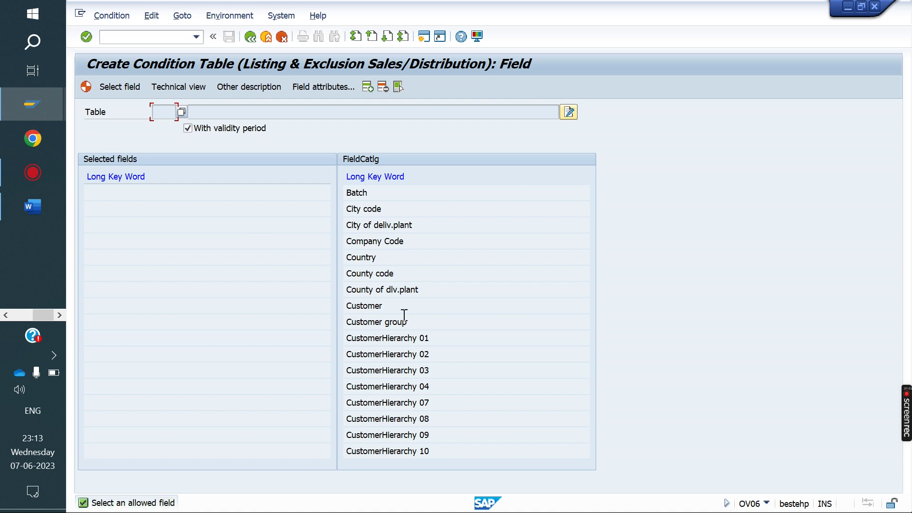
# - Add Customer, Sales Organization and Material from the field catalog, then try generating
pyautogui.doubleClick(380, 307)
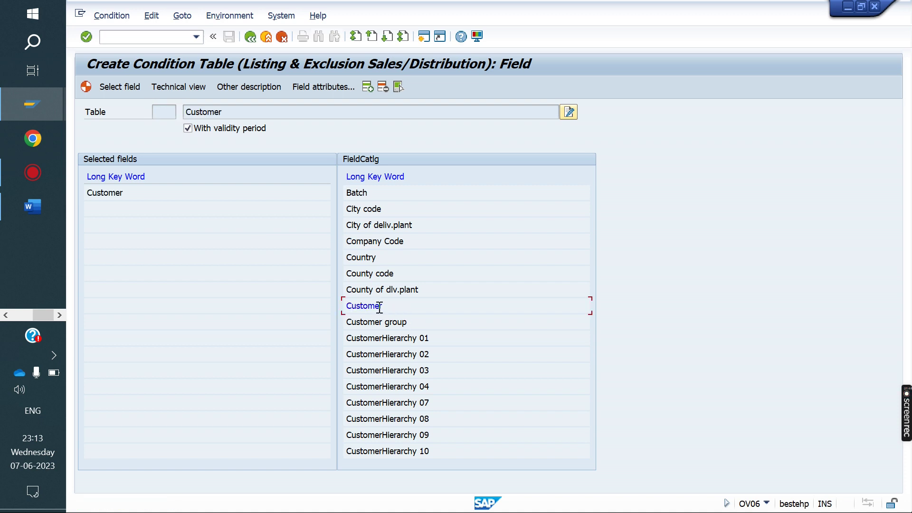
pyautogui.click(387, 39)
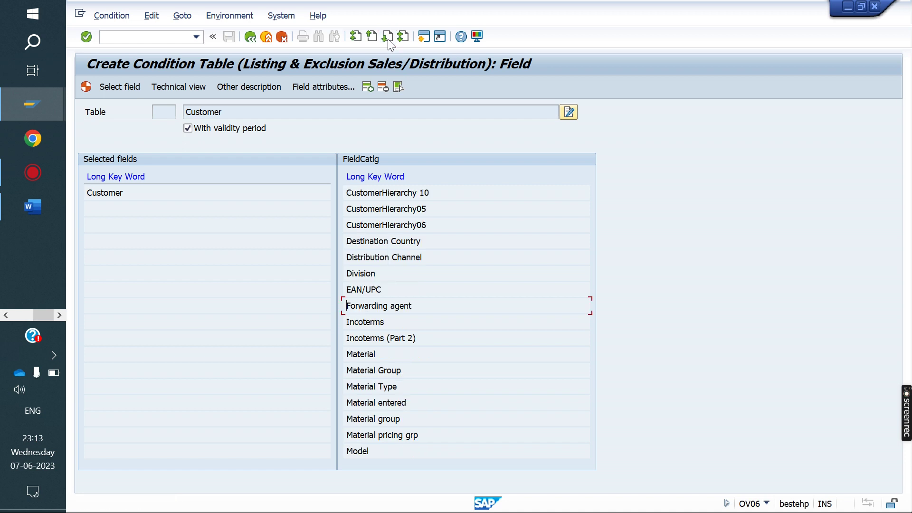
pyautogui.click(387, 39)
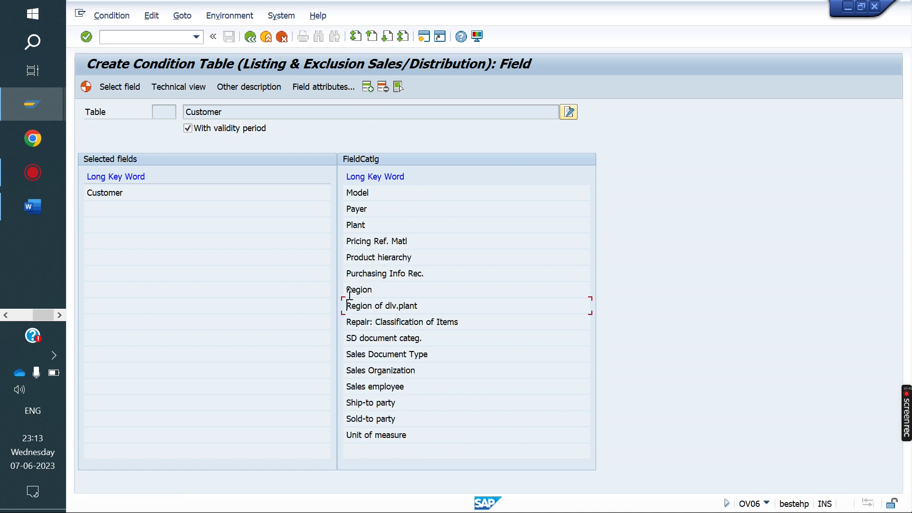
pyautogui.doubleClick(387, 371)
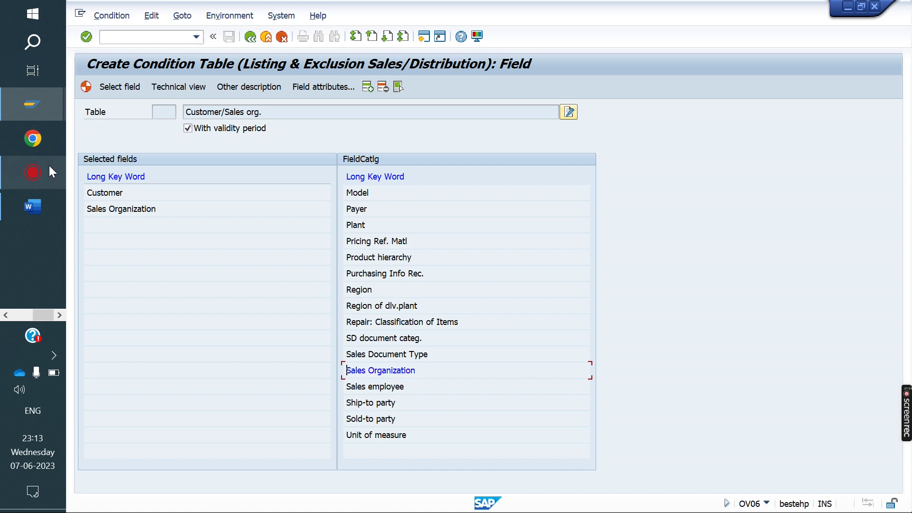
pyautogui.moveTo(49, 165)
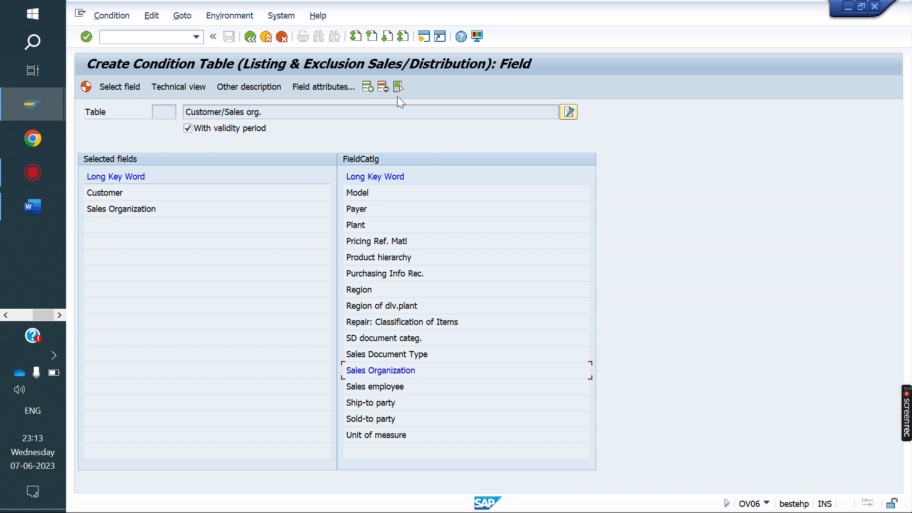
pyautogui.click(372, 37)
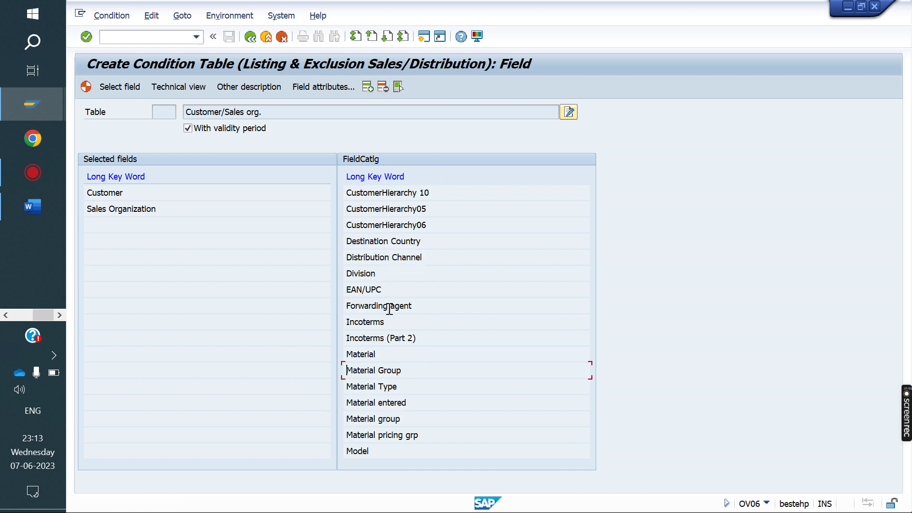
pyautogui.doubleClick(377, 354)
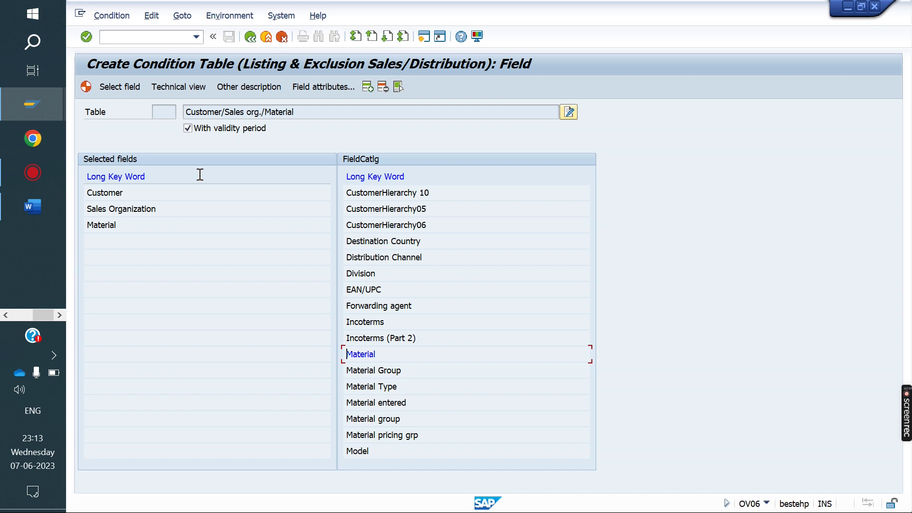
pyautogui.click(87, 87)
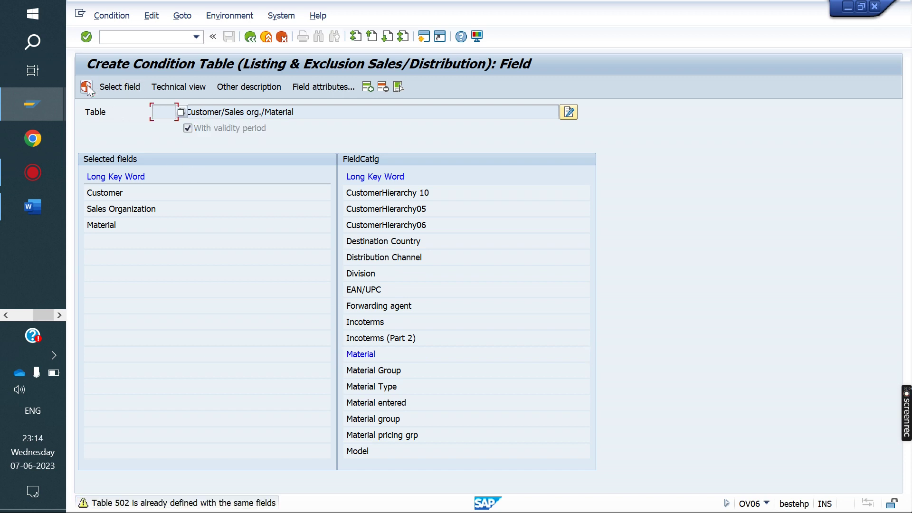
# - Generate condition table 504 as a local object and go back to the activity list
pyautogui.click(87, 87)
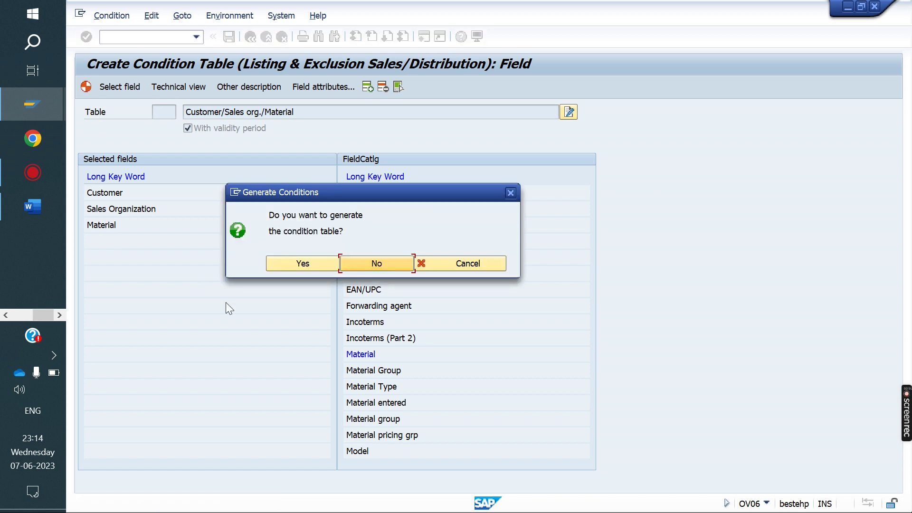
pyautogui.click(310, 264)
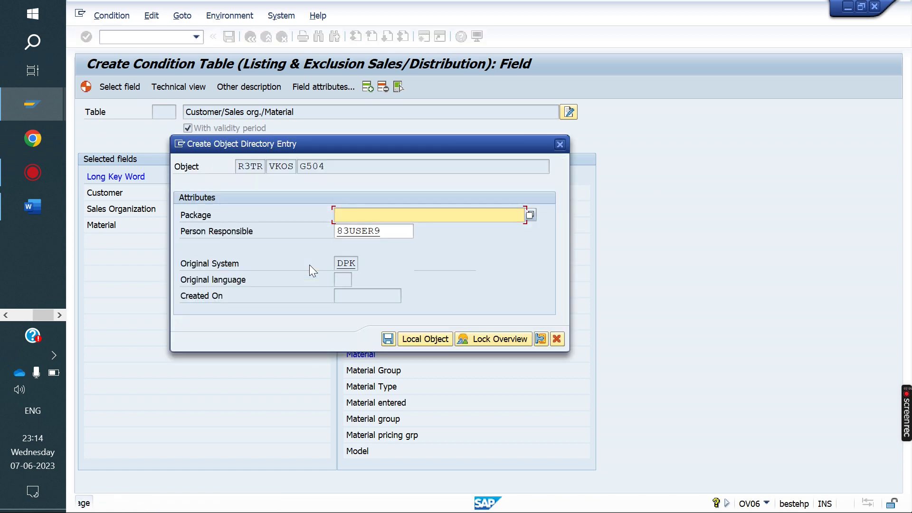
pyautogui.click(423, 336)
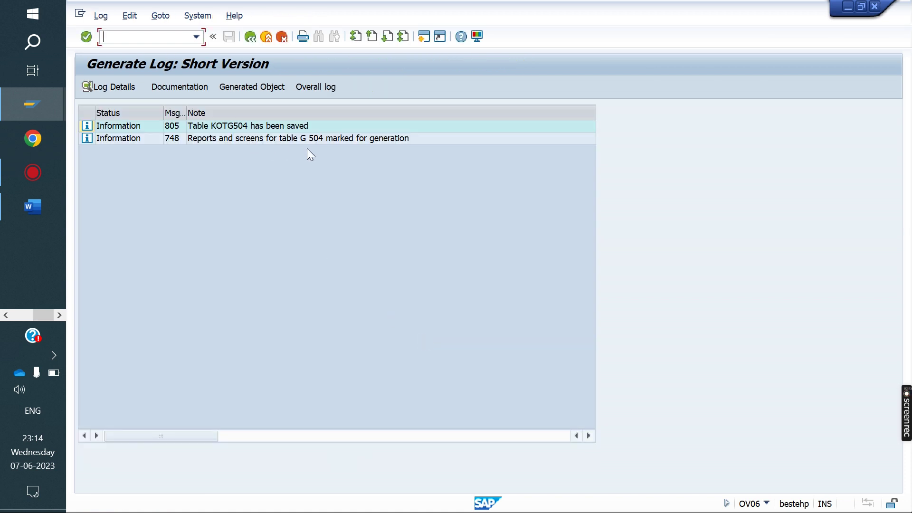
pyautogui.click(250, 38)
pyautogui.click(249, 38)
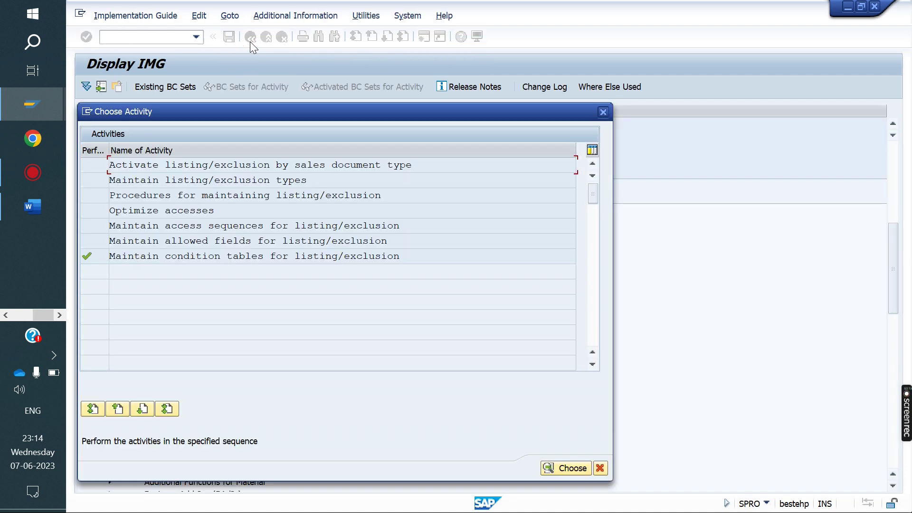
pyautogui.doubleClick(227, 227)
# - Add a new access sequence YY01 with the description Listing
pyautogui.press('Return')
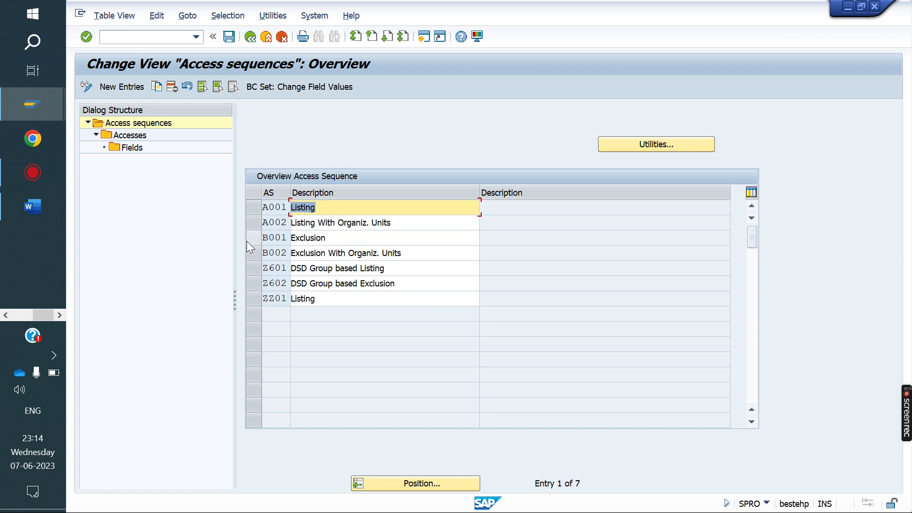
pyautogui.click(253, 208)
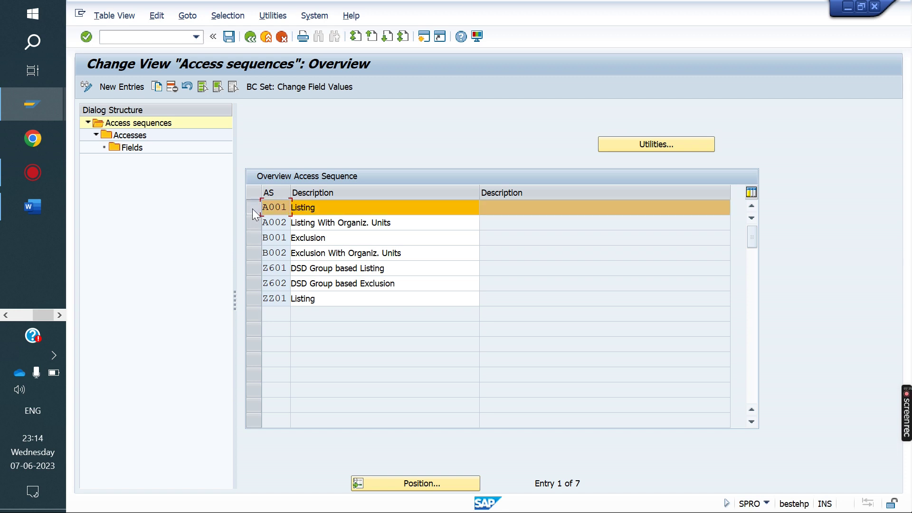
pyautogui.click(254, 238)
pyautogui.click(255, 237)
pyautogui.click(255, 206)
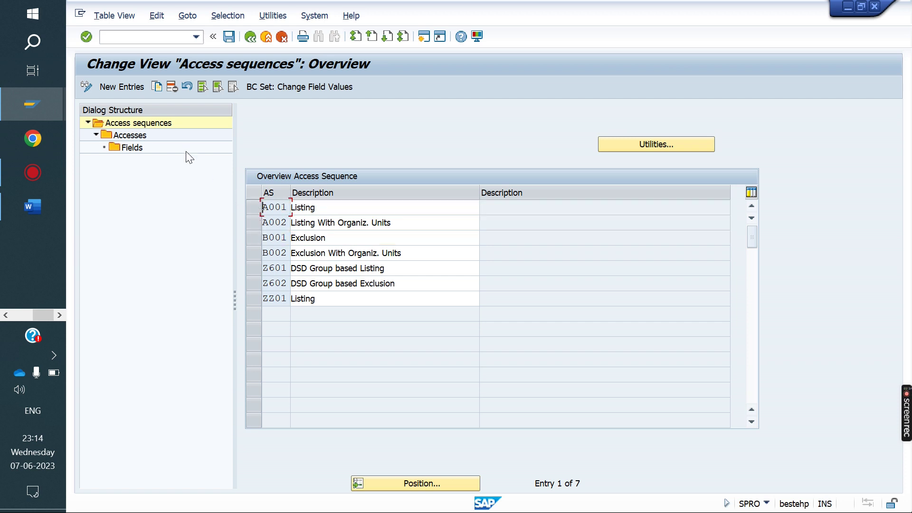
pyautogui.click(125, 87)
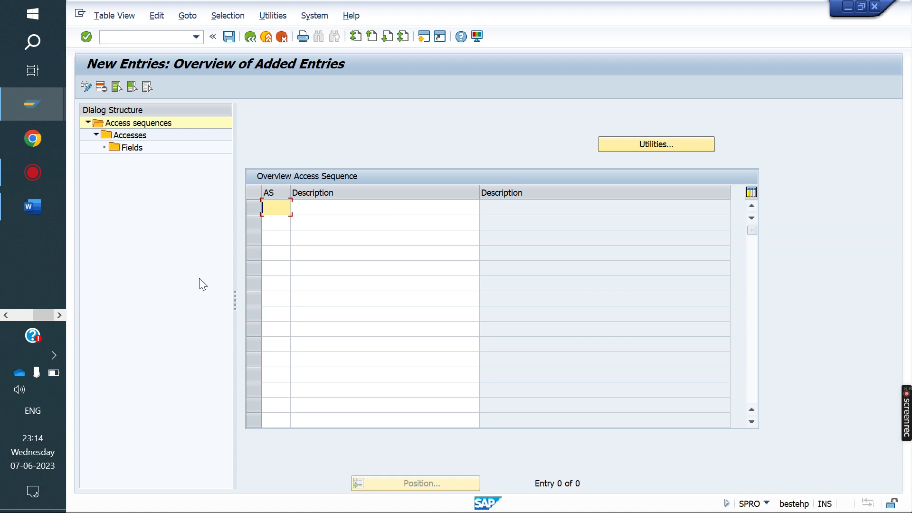
pyautogui.write('YY01')
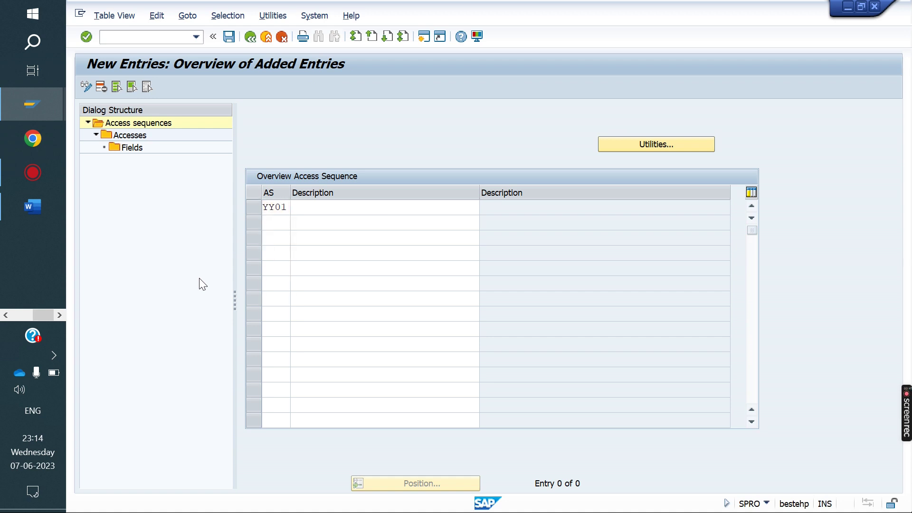
pyautogui.press('Return')
pyautogui.click(331, 213)
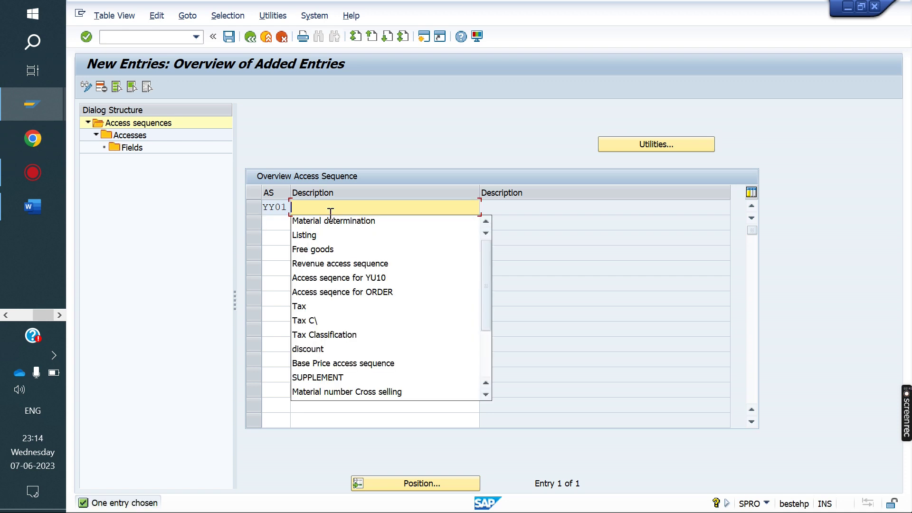
pyautogui.press('Down')
pyautogui.press('Return')
pyautogui.press('Return')
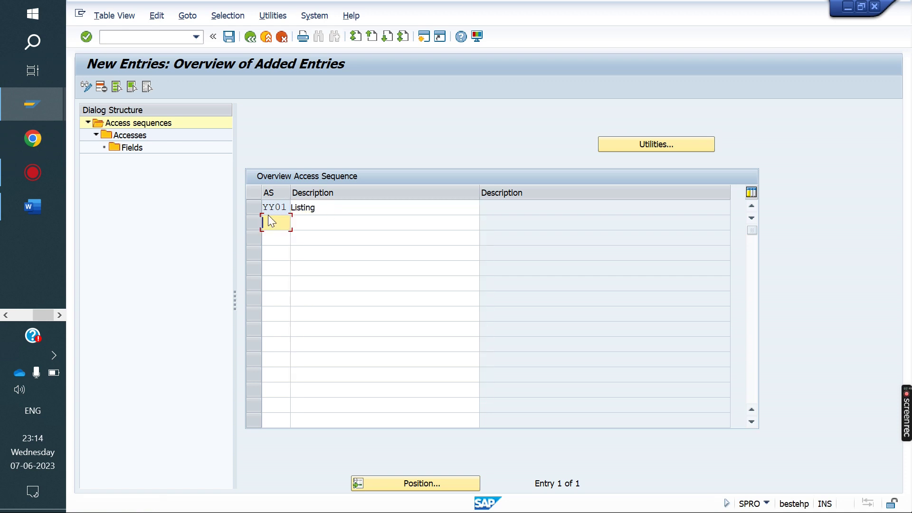
# - Add access sequence YY02 with the description Exclusion
pyautogui.write('YY02')
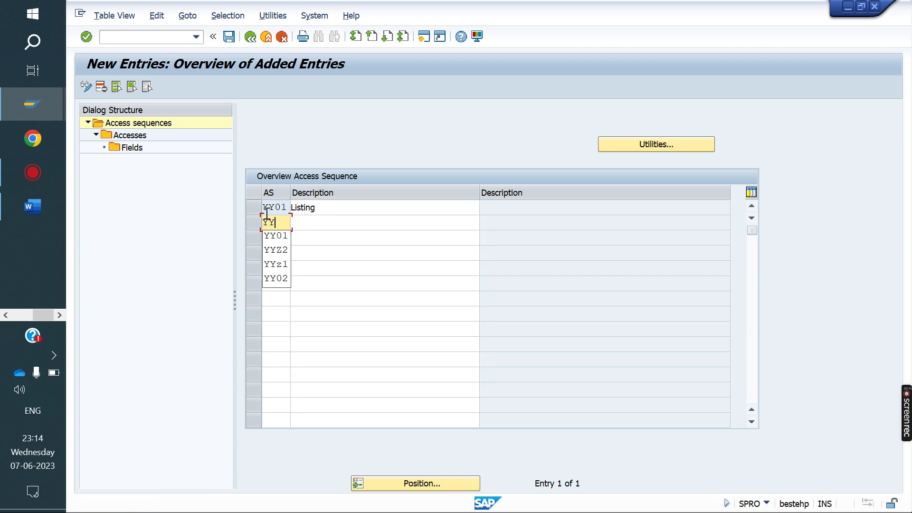
pyautogui.press('Return')
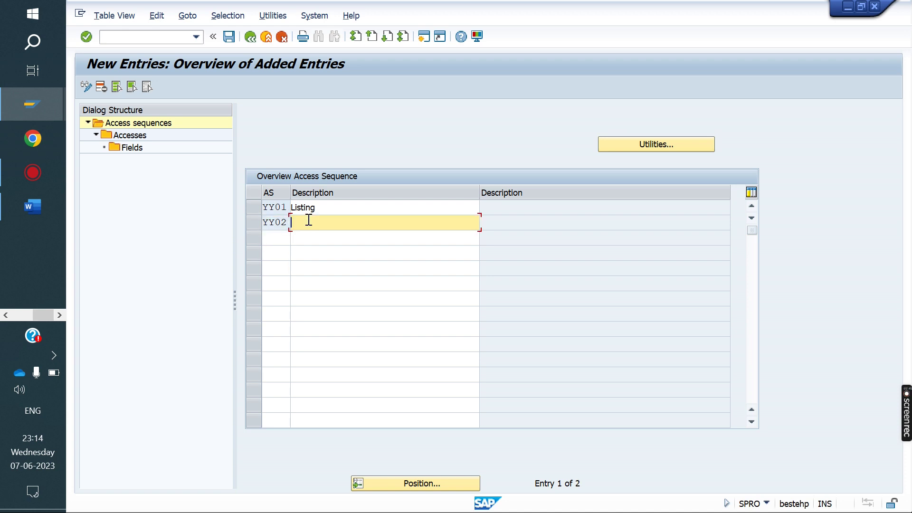
pyautogui.click(309, 219)
pyautogui.press('Down')
pyautogui.press('Down')
pyautogui.press('Down')
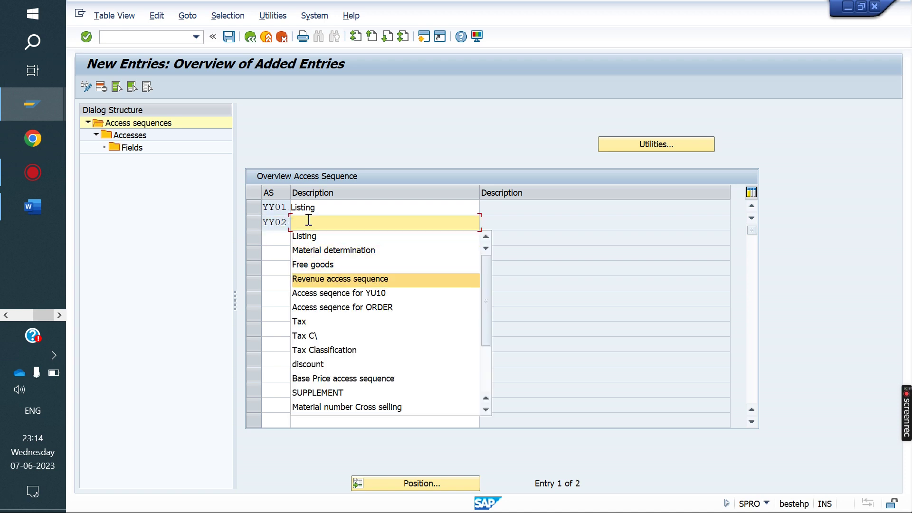
pyautogui.press('Up')
pyautogui.press('Up')
pyautogui.press('Up')
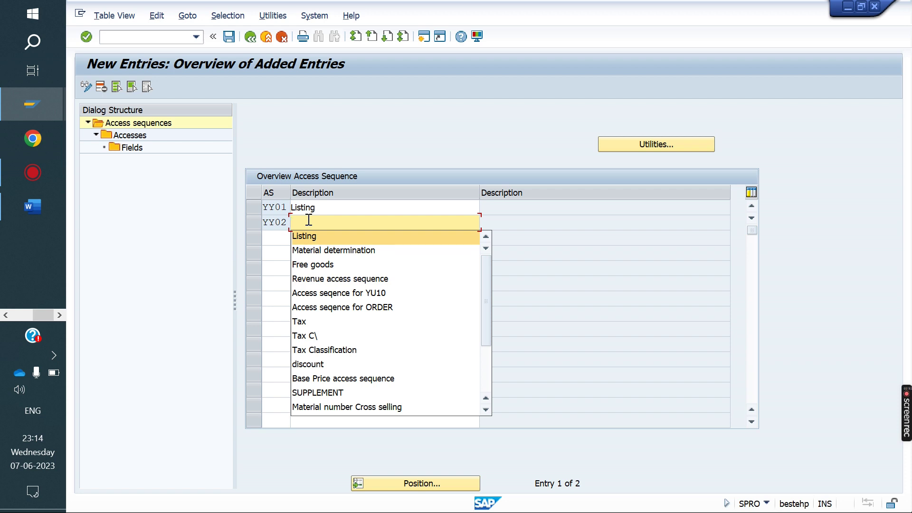
pyautogui.write('E')
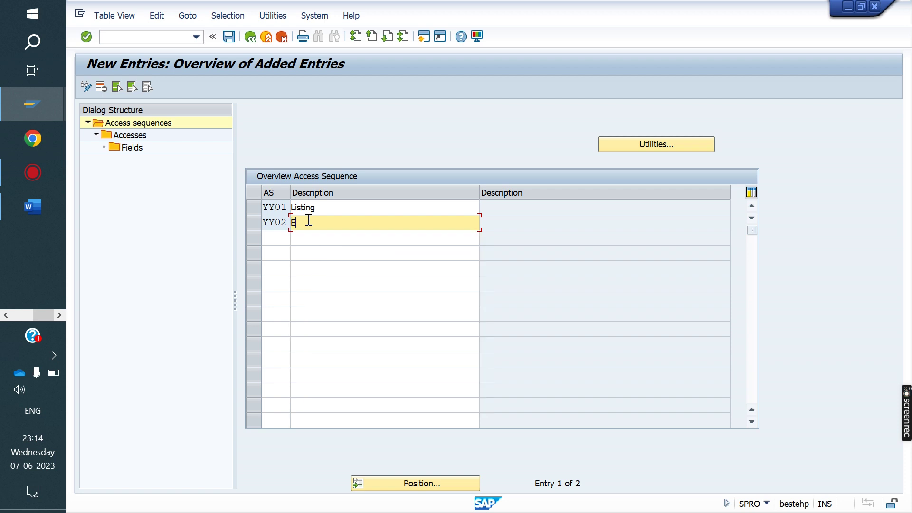
pyautogui.write('Xclusion')
pyautogui.press('Tab')
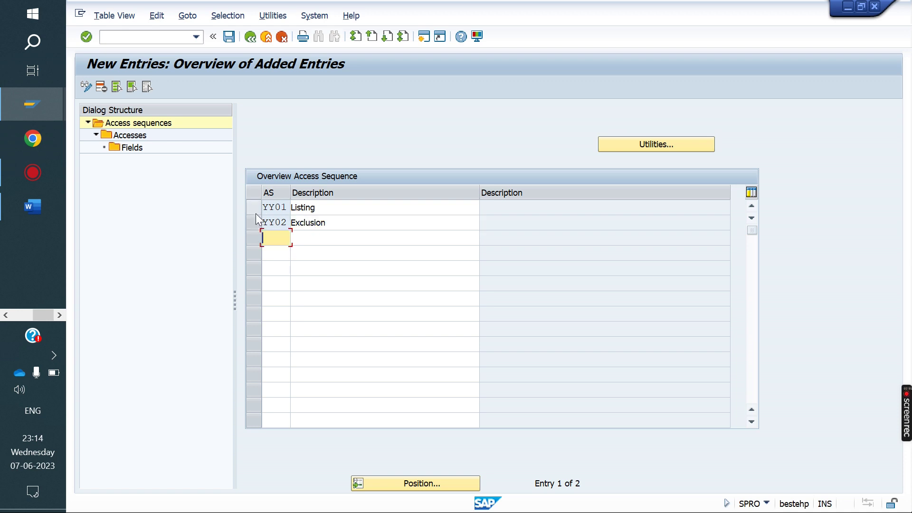
pyautogui.click(255, 210)
# - Give YY01 access 10 on table 504 and save it under the workbench request
pyautogui.doubleClick(142, 137)
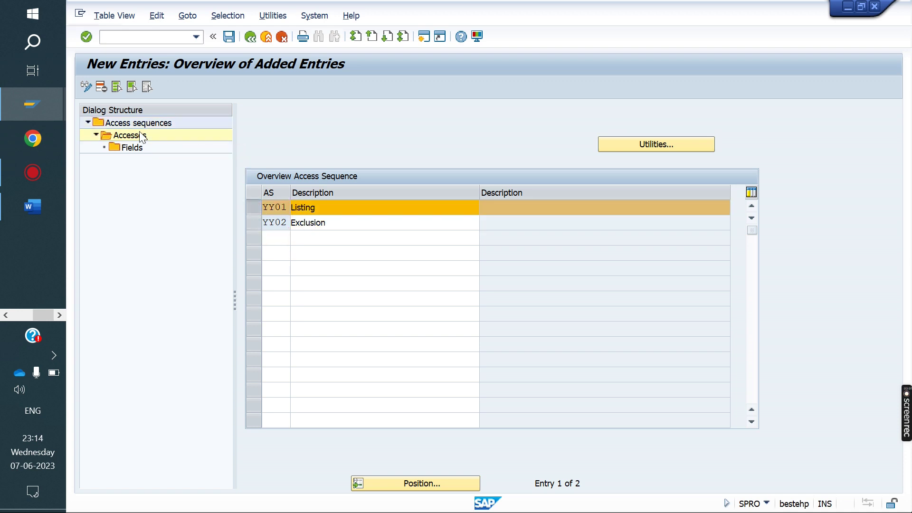
pyautogui.click(119, 87)
pyautogui.write('10')
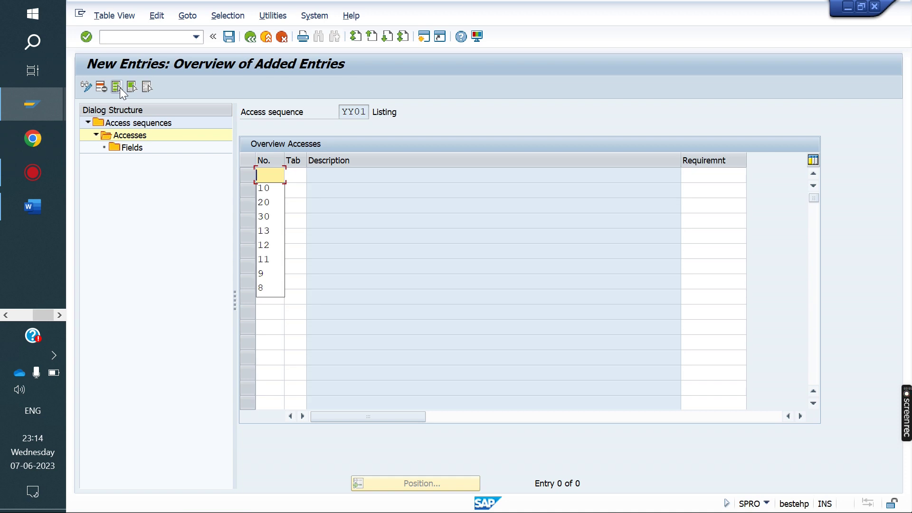
pyautogui.press('Tab')
pyautogui.write('504')
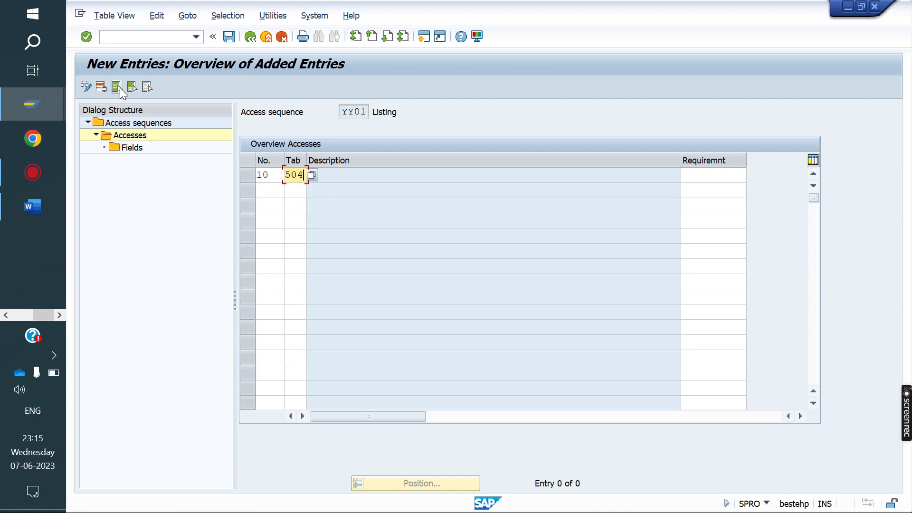
pyautogui.press('Return')
pyautogui.press('Return')
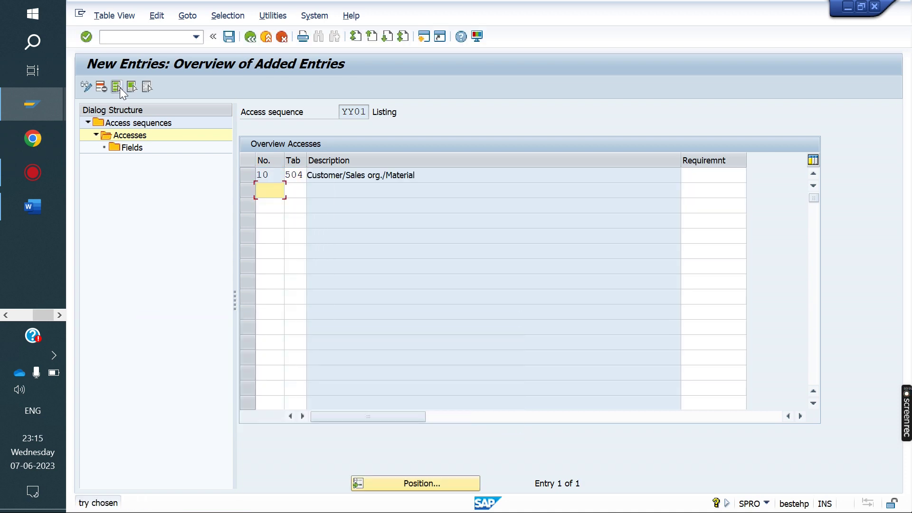
pyautogui.click(248, 175)
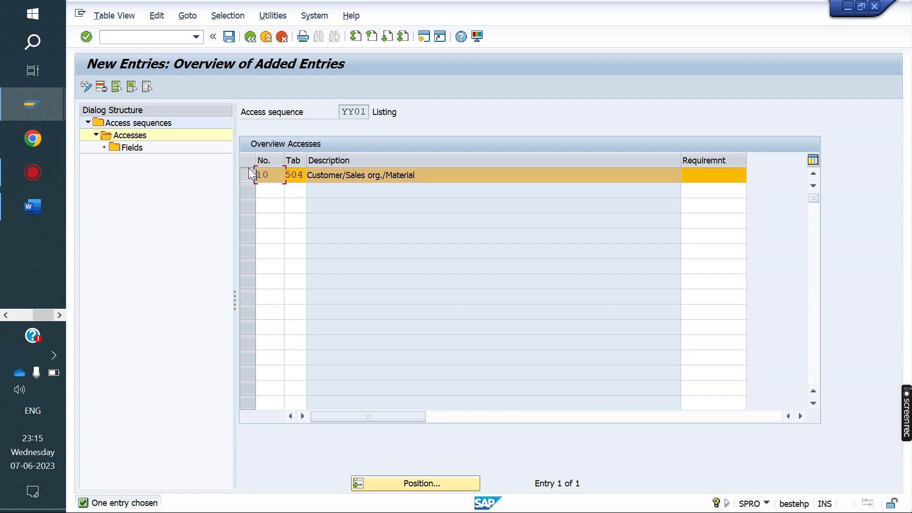
pyautogui.doubleClick(138, 148)
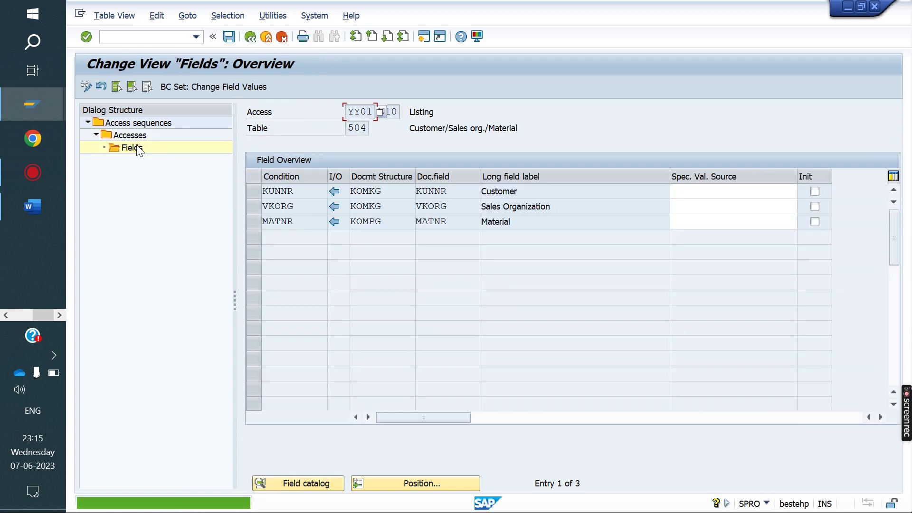
pyautogui.click(232, 37)
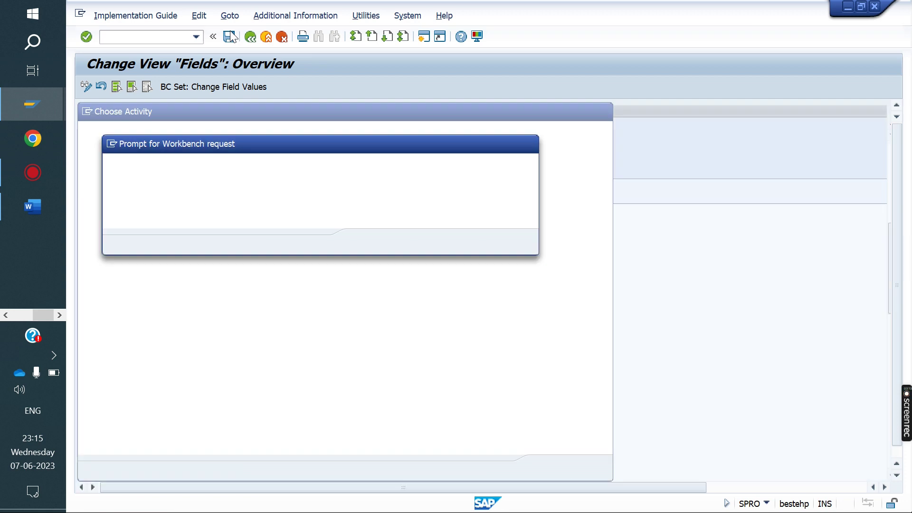
pyautogui.click(364, 243)
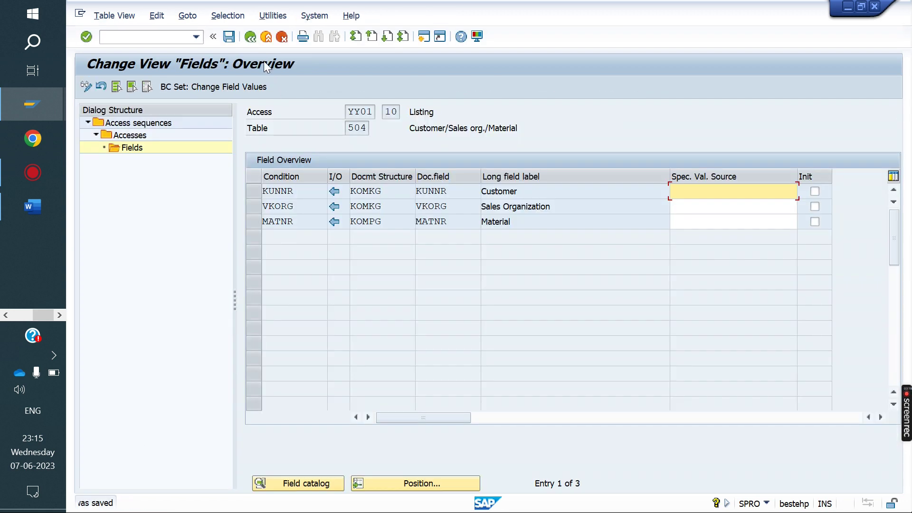
# - Return to the sequence list and open the accesses of YY02 Exclusion
pyautogui.click(252, 39)
pyautogui.click(250, 37)
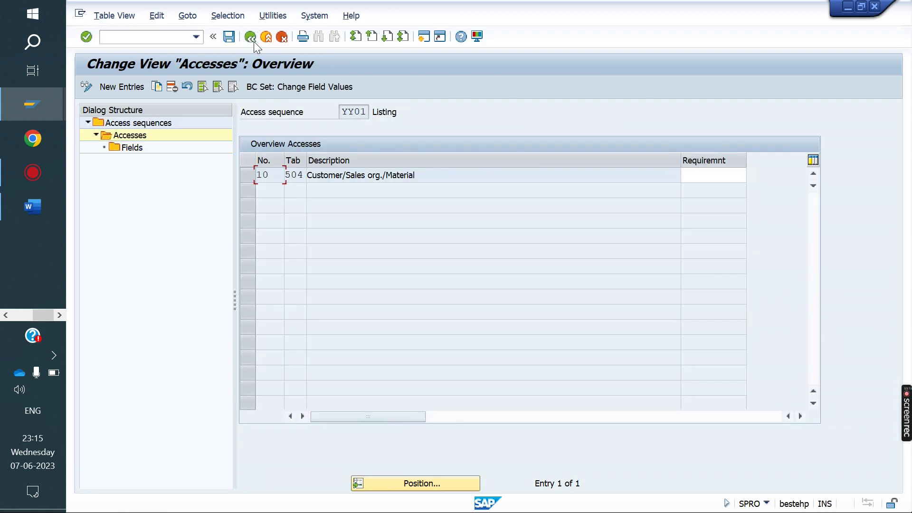
pyautogui.click(251, 37)
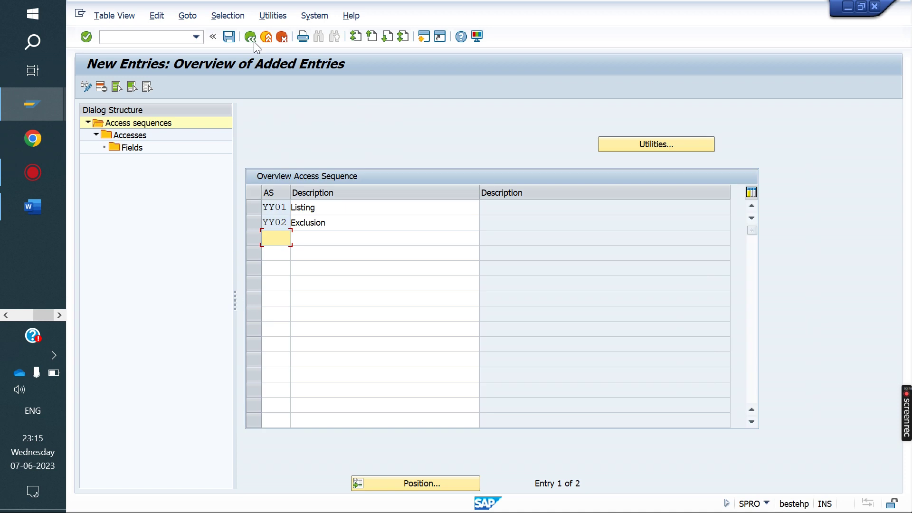
pyautogui.click(255, 226)
pyautogui.doubleClick(127, 136)
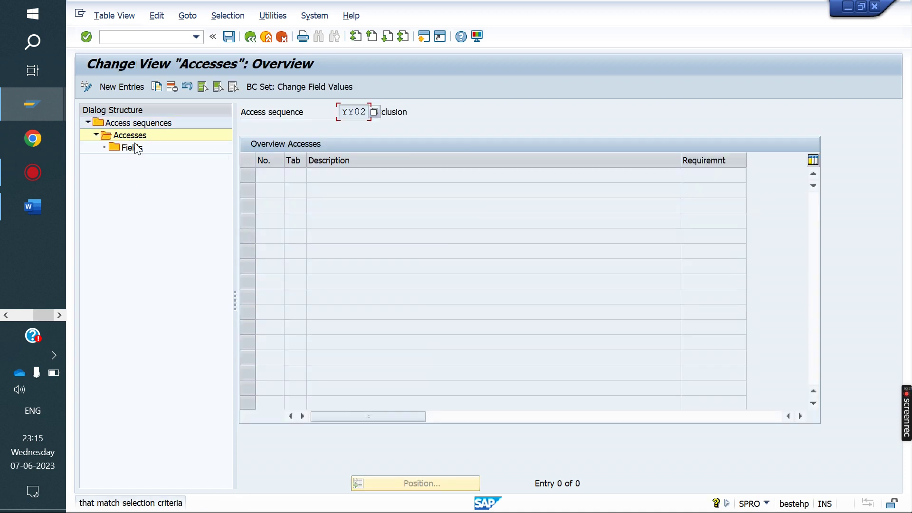
# - Create and save access 10 on table 504 for sequence YY02
pyautogui.click(125, 91)
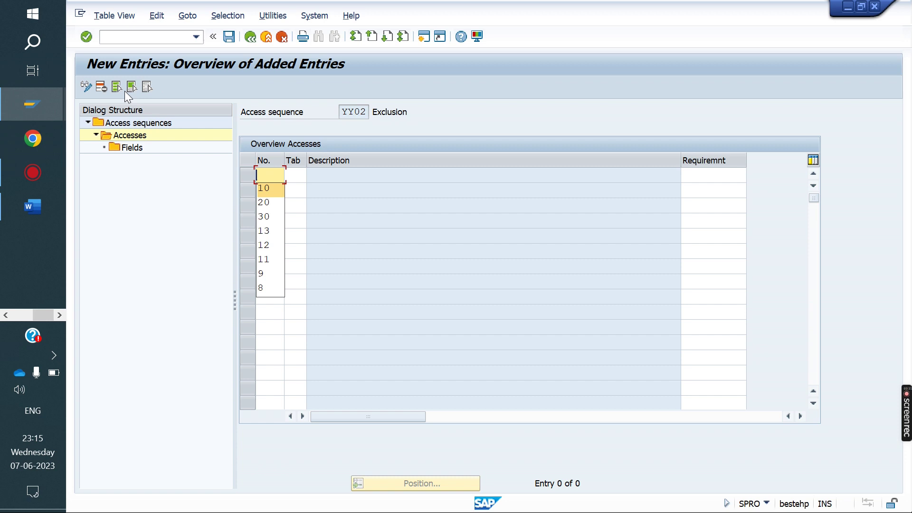
pyautogui.write('10')
pyautogui.press('Tab')
pyautogui.write('504')
pyautogui.press('Return')
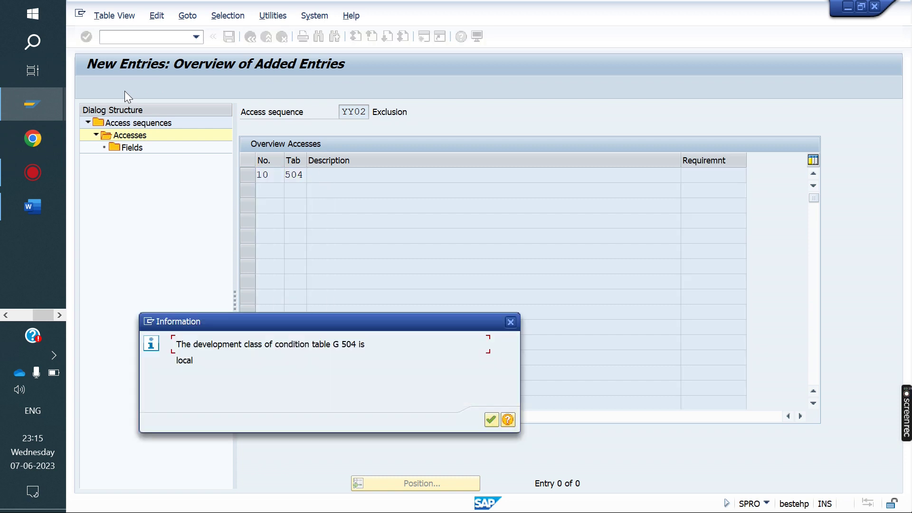
pyautogui.press('Return')
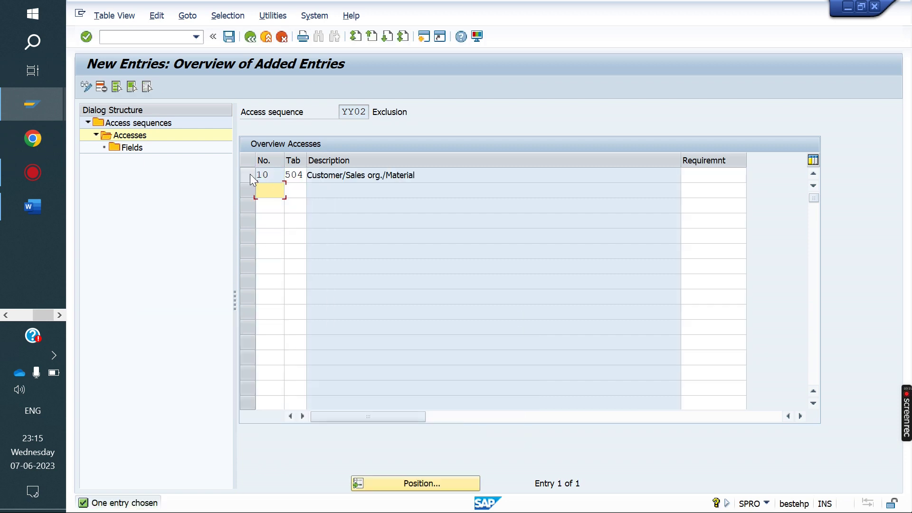
pyautogui.click(248, 175)
pyautogui.doubleClick(129, 149)
pyautogui.doubleClick(128, 148)
pyautogui.click(229, 37)
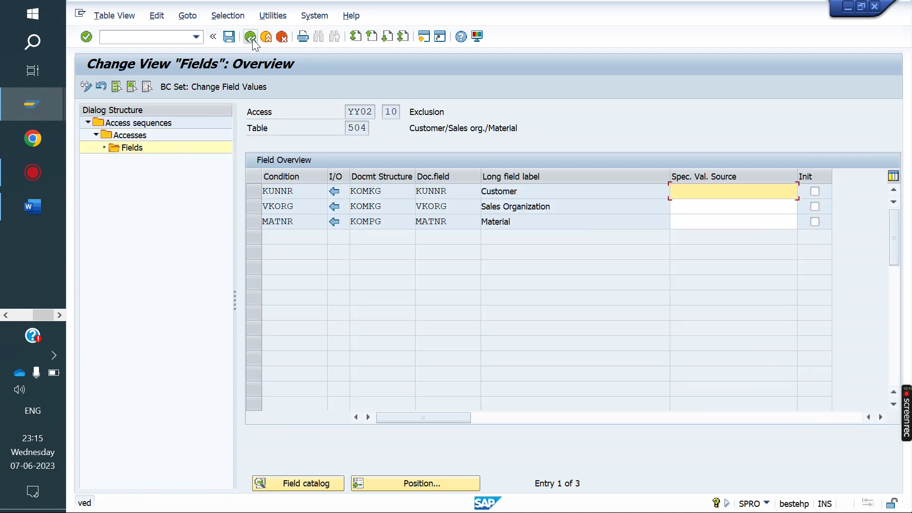
# - Navigate back to the full access sequences overview
pyautogui.click(250, 37)
pyautogui.click(251, 37)
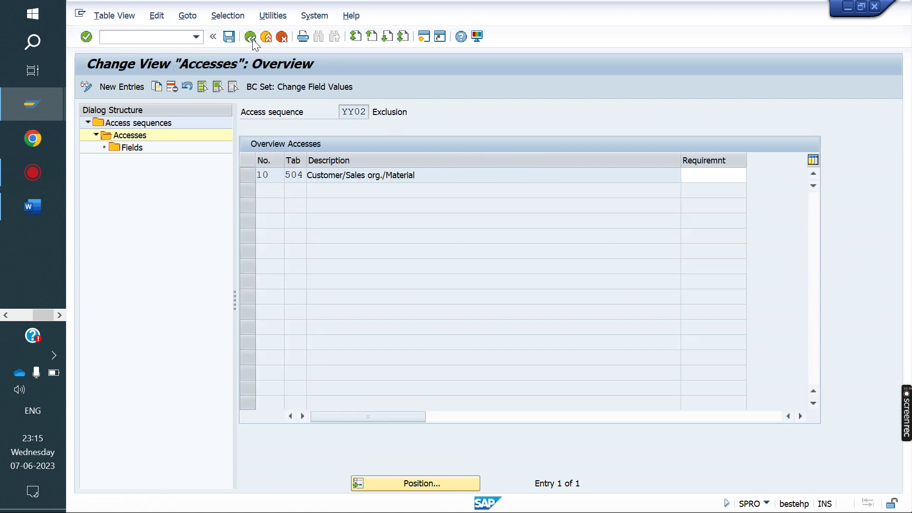
pyautogui.click(250, 37)
pyautogui.click(250, 37)
# - Exit access sequence maintenance, confirming to return to the Choose Activity list
pyautogui.click(250, 37)
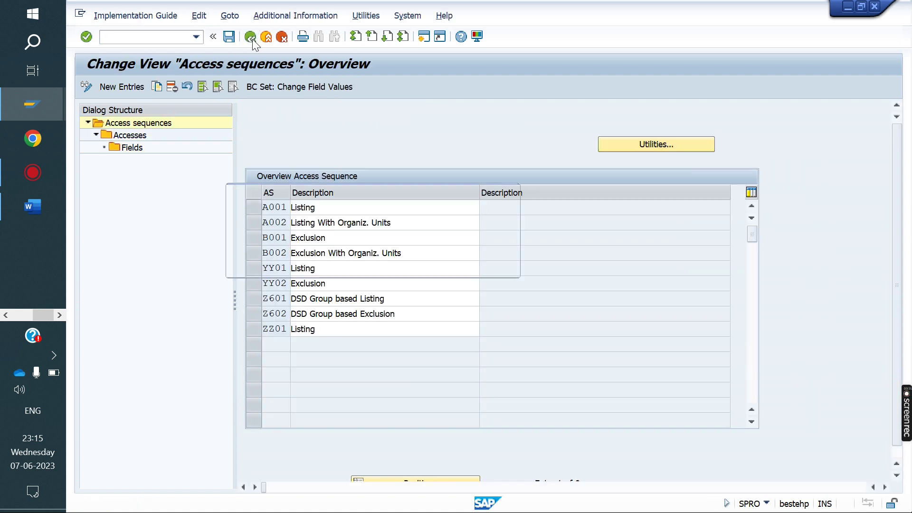
pyautogui.click(318, 266)
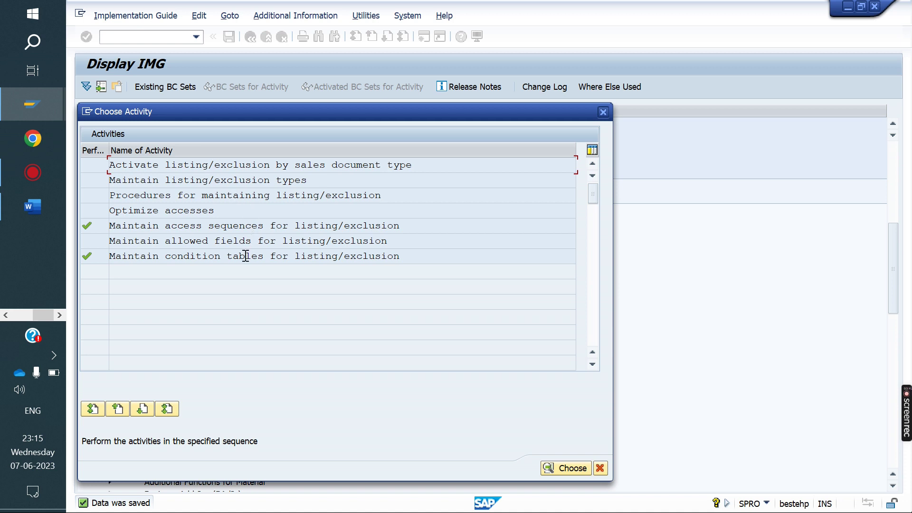
# - Create new listing/exclusion types YY01 and YY02
pyautogui.doubleClick(225, 181)
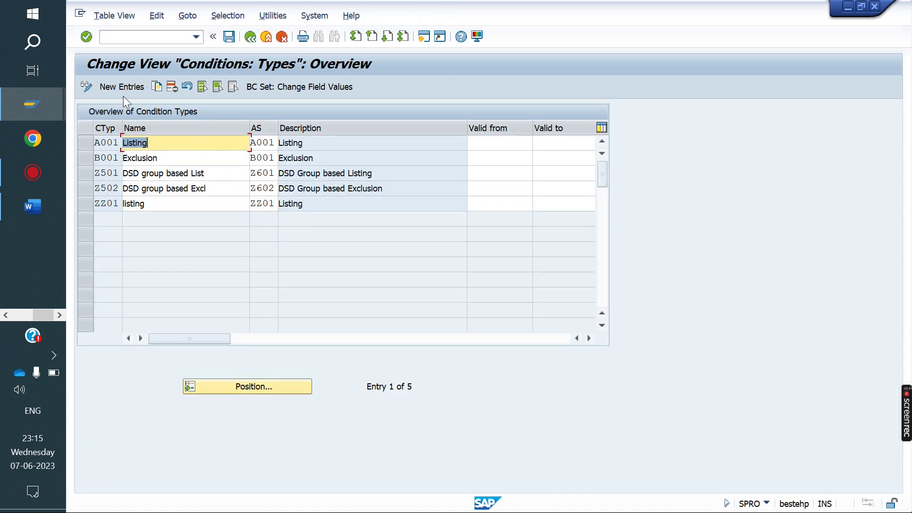
pyautogui.click(120, 87)
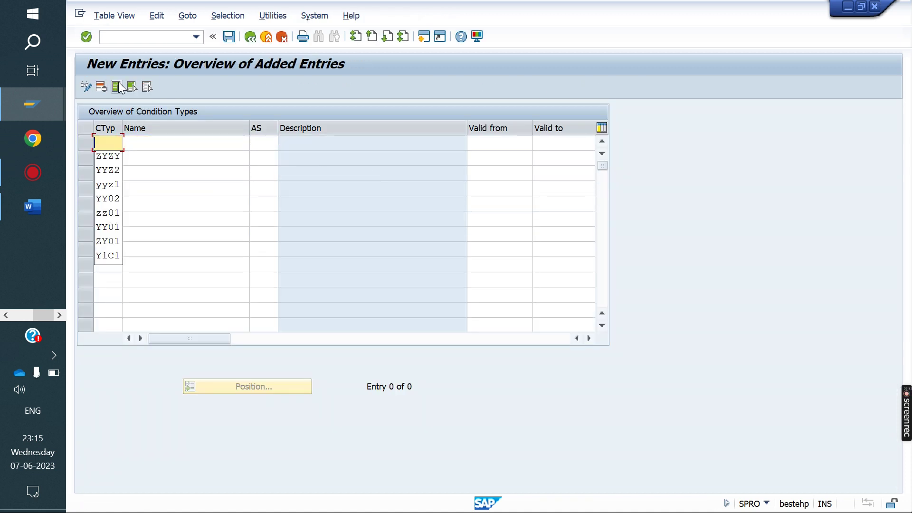
pyautogui.write('yy10')
pyautogui.press('Down')
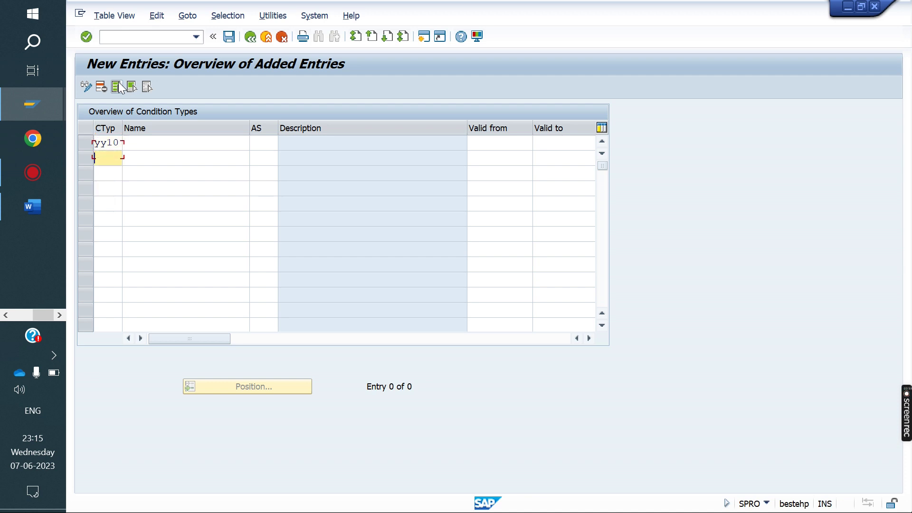
pyautogui.write('yy02')
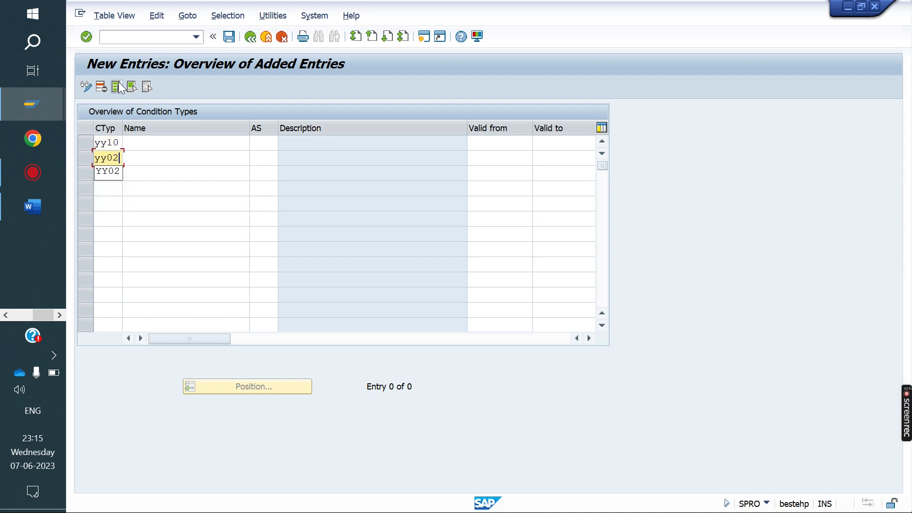
pyautogui.press('Down')
pyautogui.press('Return')
pyautogui.press('Up')
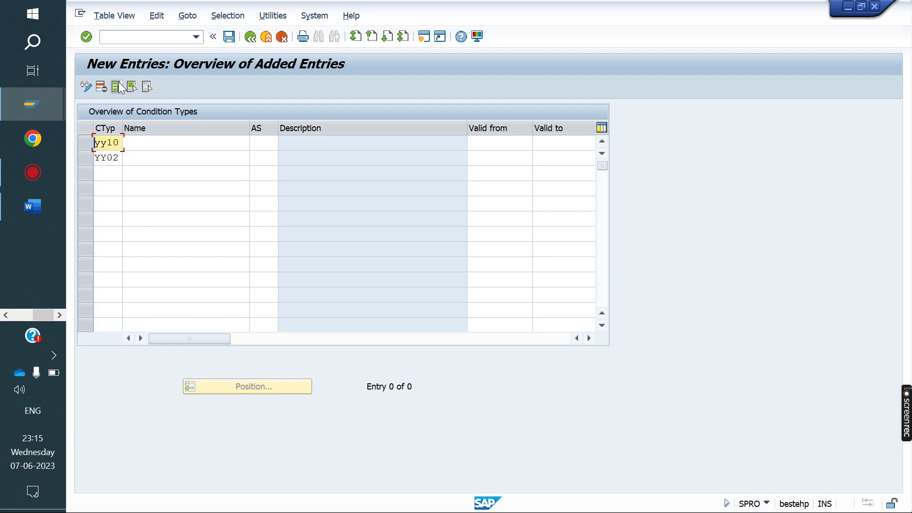
pyautogui.press('BackSpace')
pyautogui.write('01')
pyautogui.press('Return')
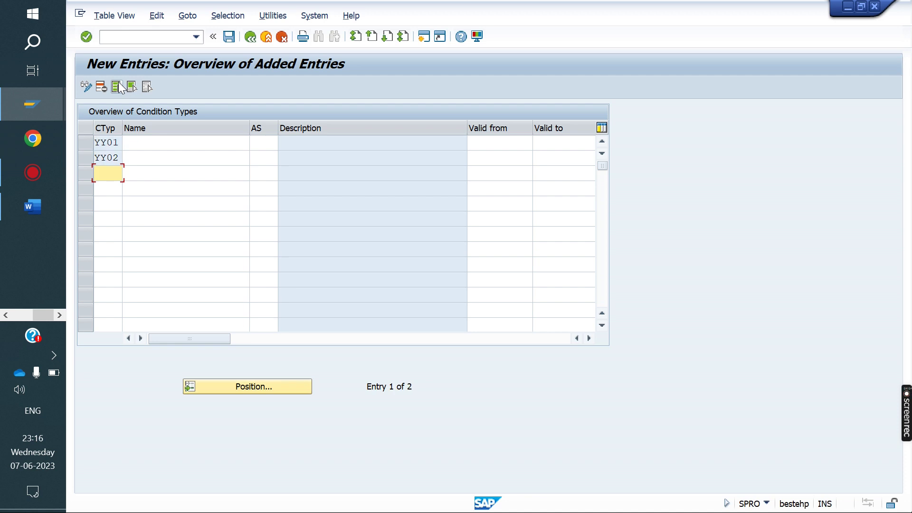
# - Name type YY01 'listing' and type YY02 'exclusion'
pyautogui.click(165, 144)
pyautogui.press('Down')
pyautogui.press('Down')
pyautogui.press('Return')
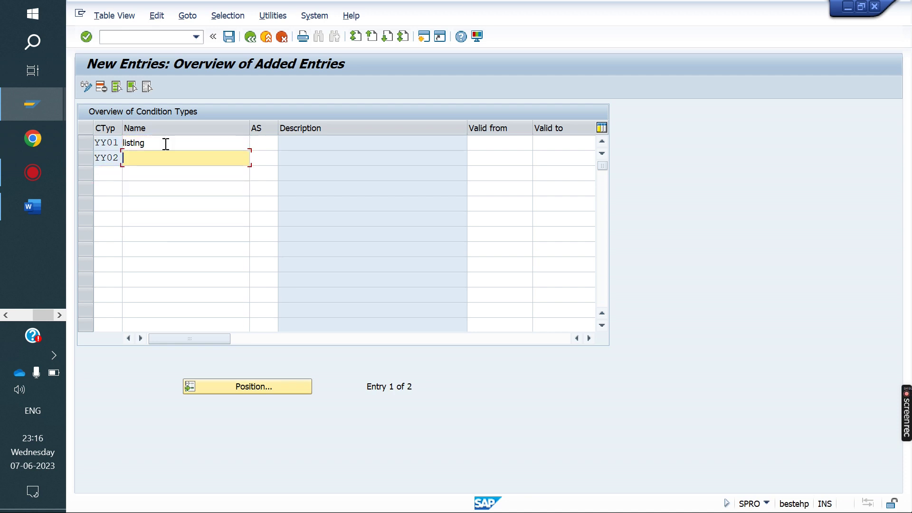
pyautogui.press('BackSpace')
pyautogui.write('exclusion')
pyautogui.press('Return')
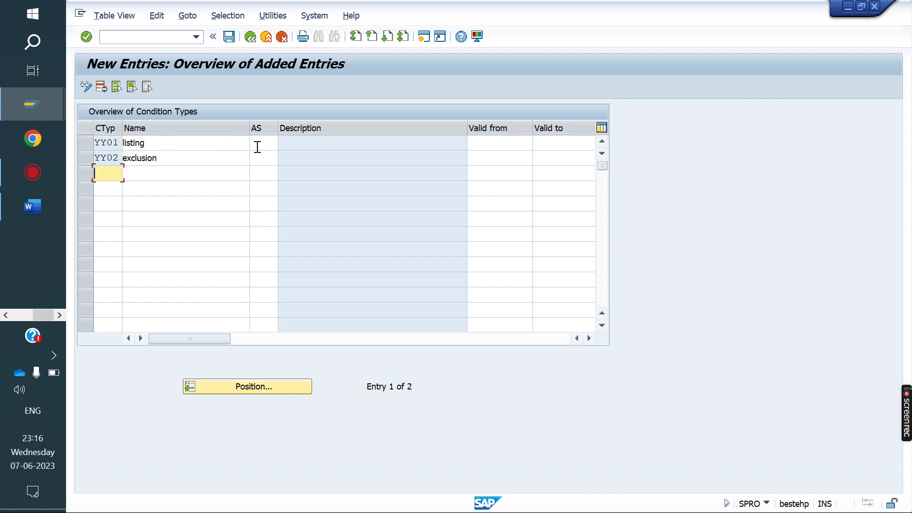
# - Assign access sequences YY01 and YY02 to the matching types, save, and return
pyautogui.click(257, 145)
pyautogui.write('YY01')
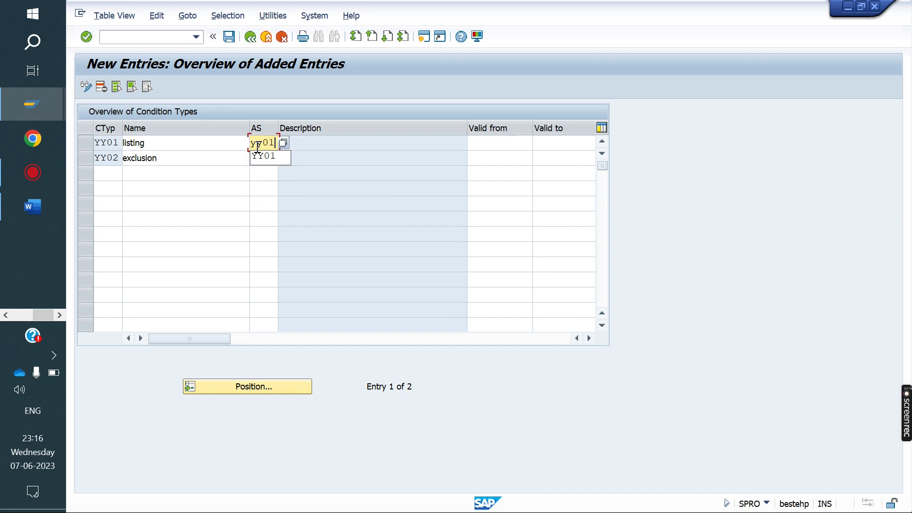
pyautogui.press('Return')
pyautogui.write('yy02')
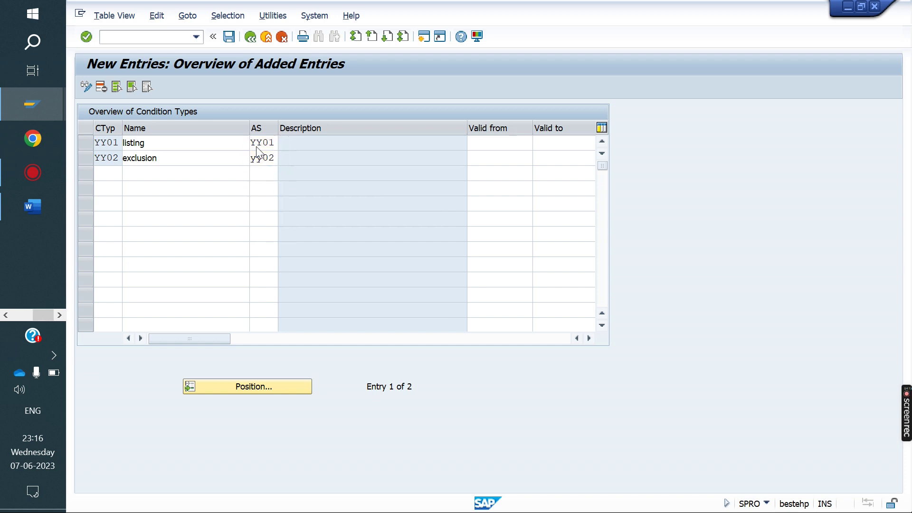
pyautogui.press('Return')
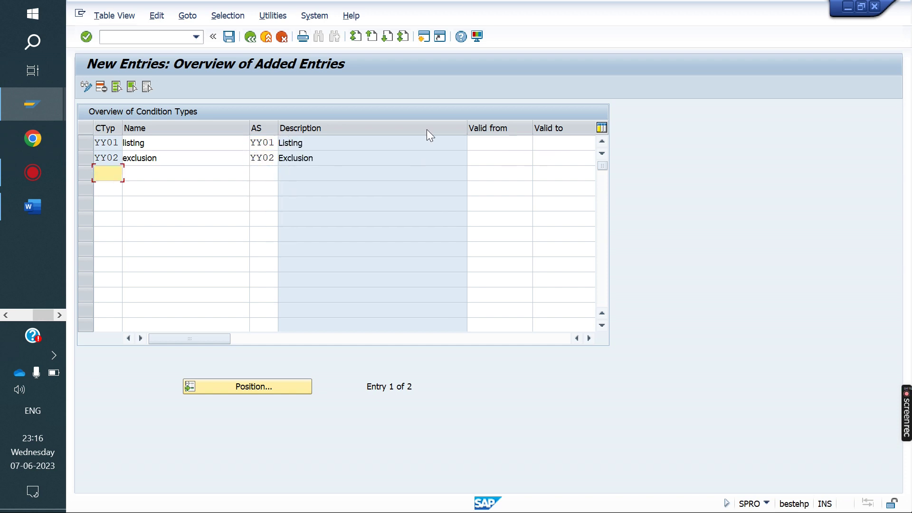
pyautogui.click(228, 37)
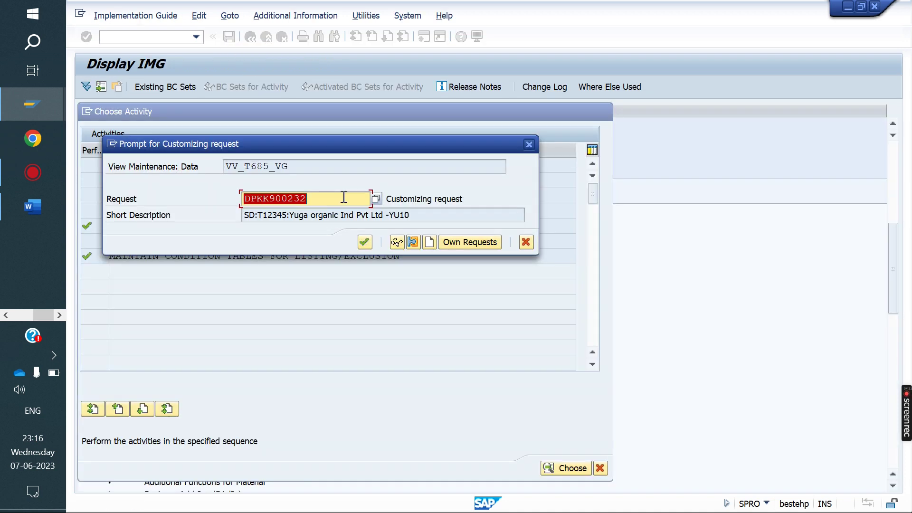
pyautogui.click(363, 242)
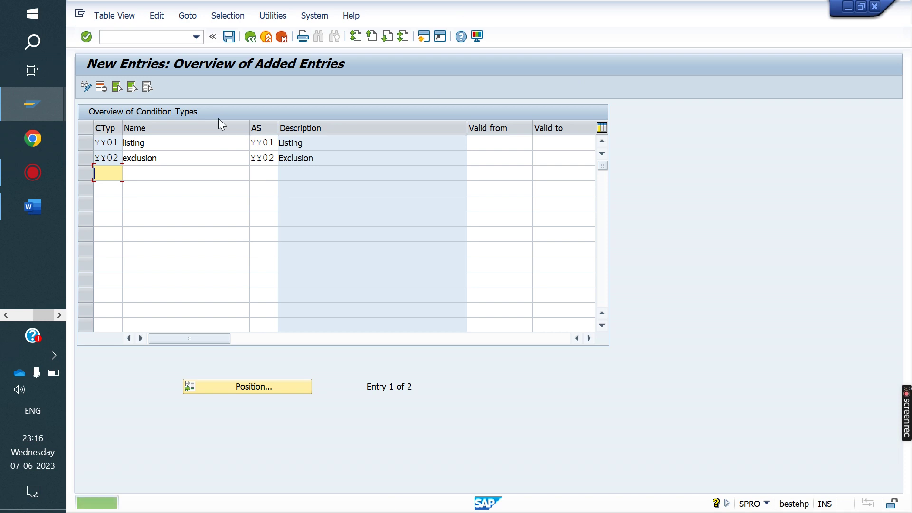
pyautogui.click(251, 37)
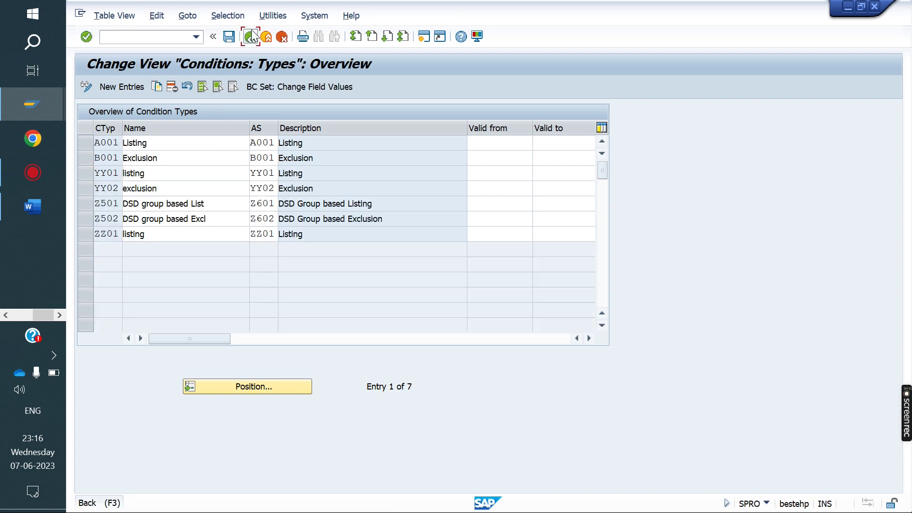
pyautogui.click(252, 36)
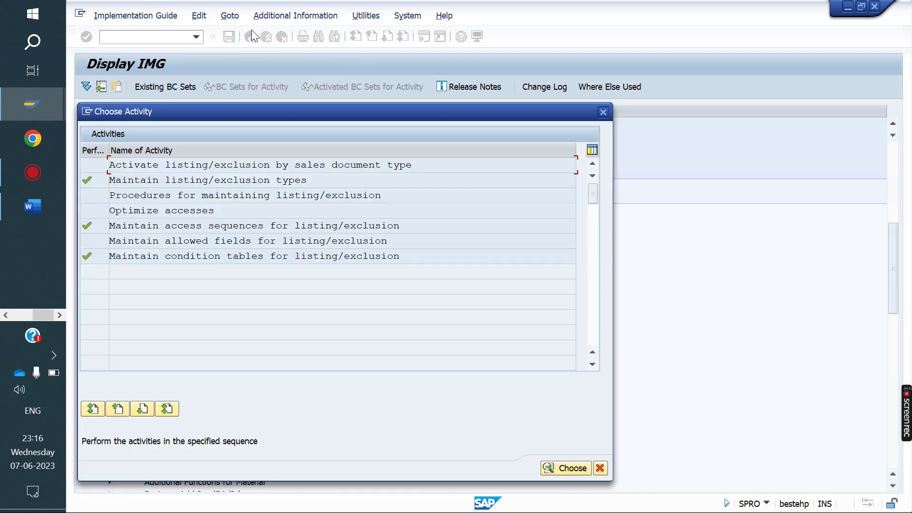
# - Enter two new listing/exclusion procedures, YY01 and YY02
pyautogui.doubleClick(218, 195)
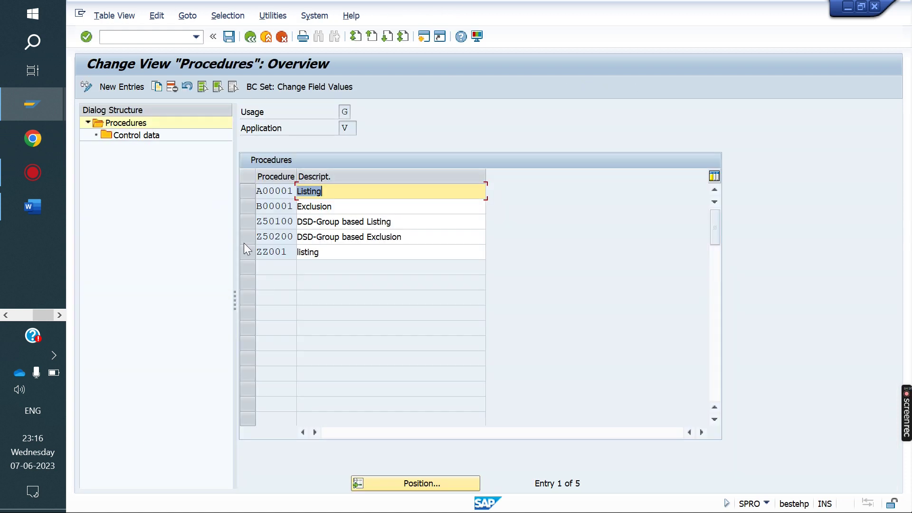
pyautogui.click(250, 191)
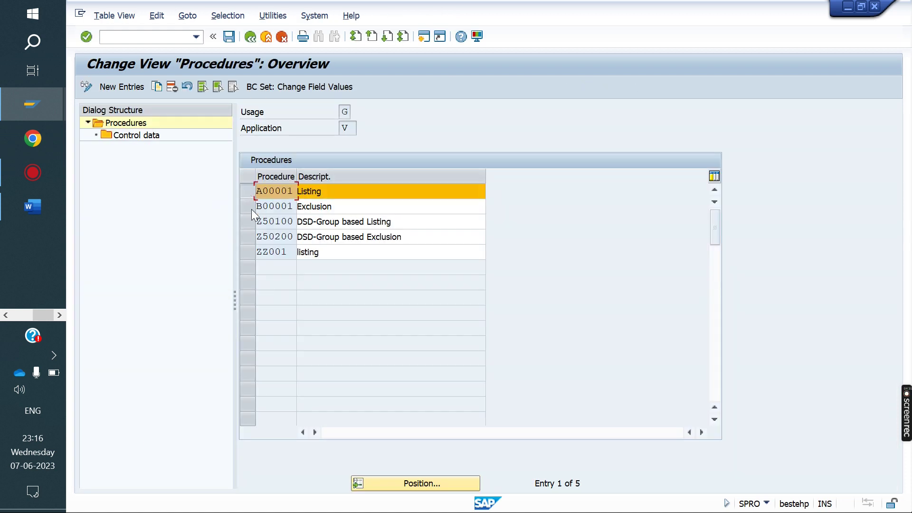
pyautogui.click(247, 192)
pyautogui.click(121, 87)
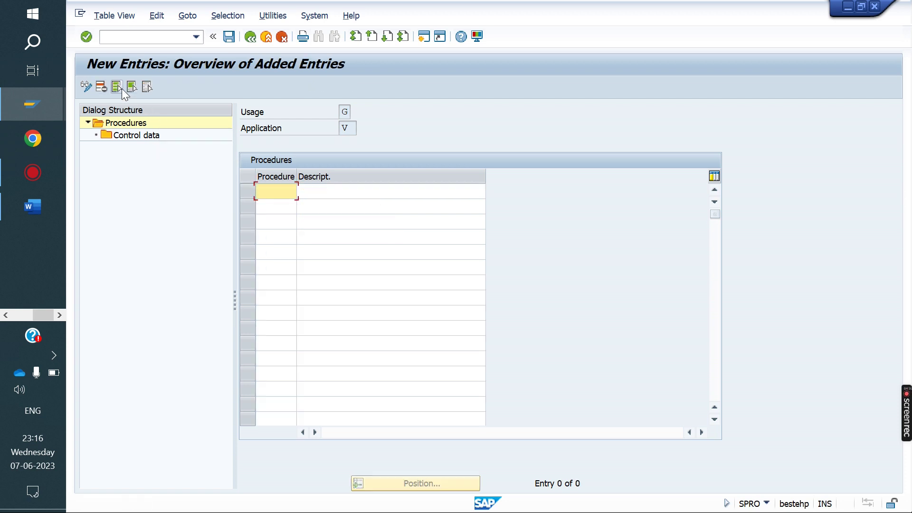
pyautogui.write('yy')
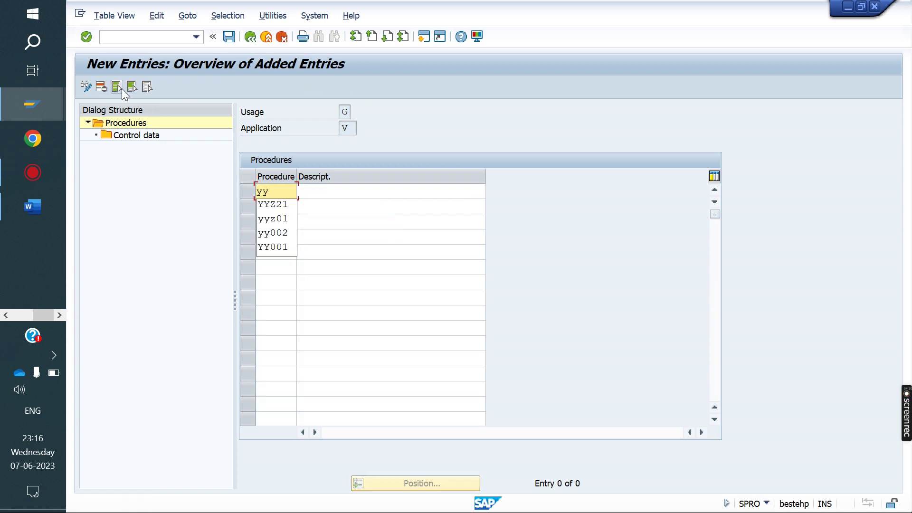
pyautogui.write('01')
pyautogui.press('Down')
pyautogui.write('yy02')
# - Describe procedure YY01 as 'listing' and YY02 as 'exclusion'
pyautogui.click(322, 193)
pyautogui.press('Down')
pyautogui.press('Down')
pyautogui.press('Return')
pyautogui.press('Down')
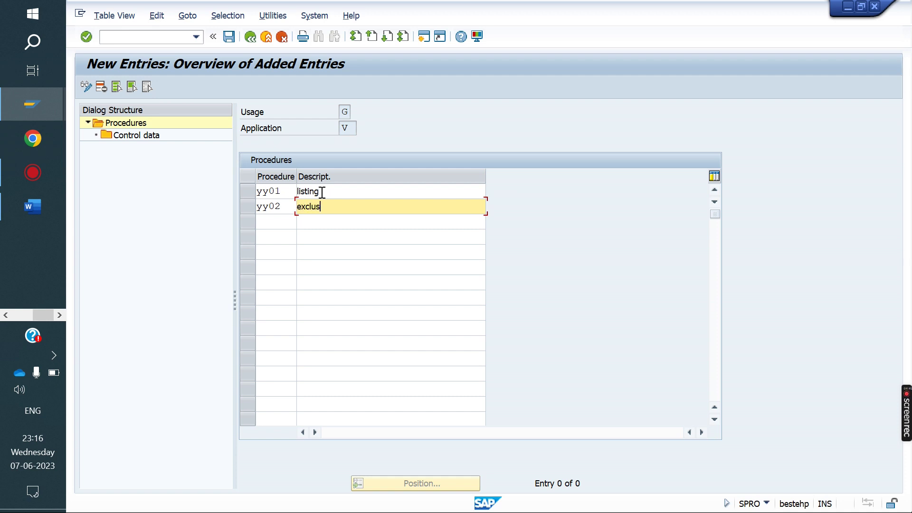
pyautogui.write('exclusion')
pyautogui.press('Return')
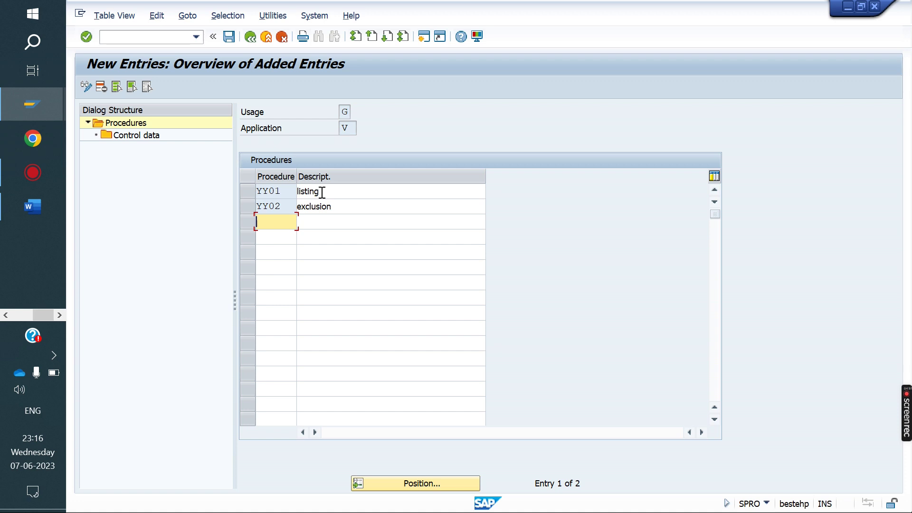
pyautogui.click(252, 194)
# - Give procedure YY01 control step 10 with condition type YY01 and save it
pyautogui.doubleClick(142, 137)
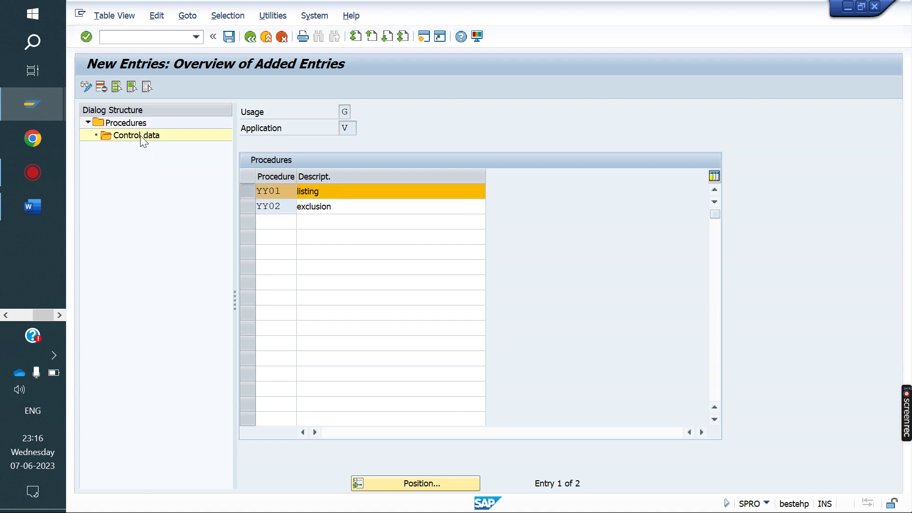
pyautogui.click(117, 87)
pyautogui.write('10')
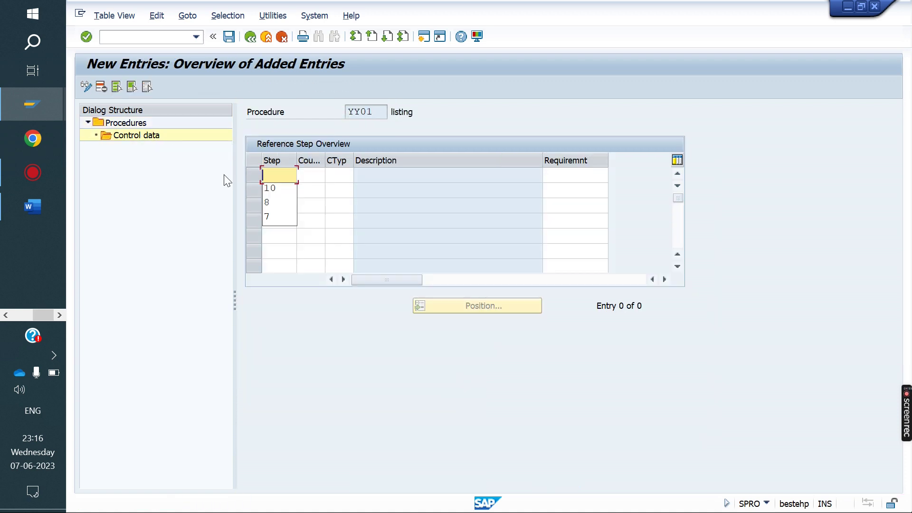
pyautogui.press('Tab')
pyautogui.press('Tab')
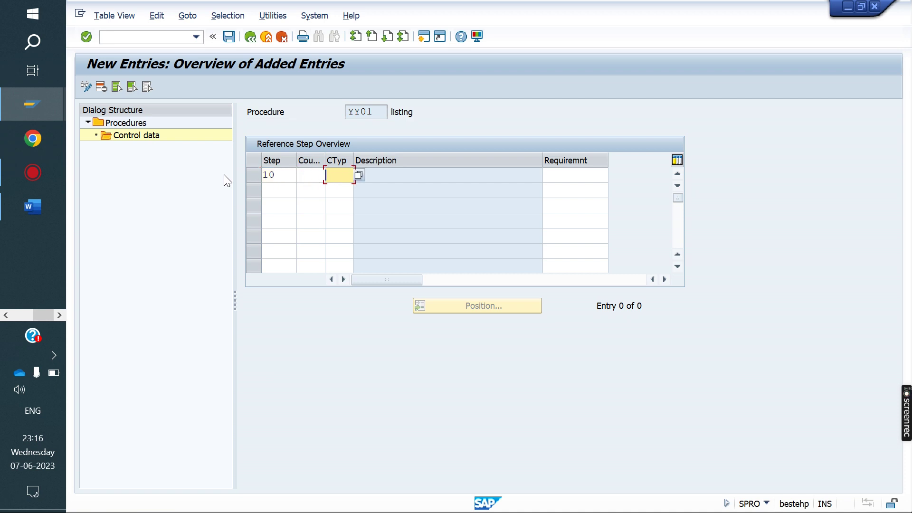
pyautogui.write('yy01')
pyautogui.press('Tab')
pyautogui.press('Return')
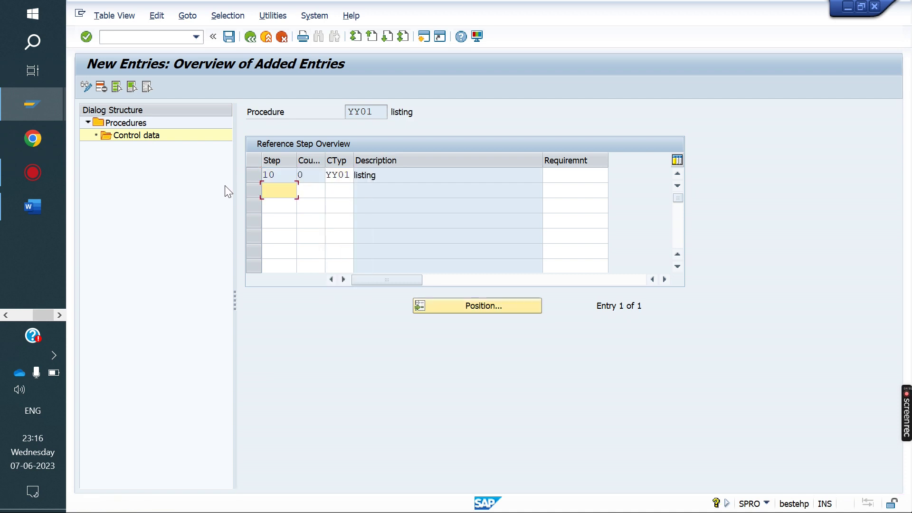
pyautogui.click(229, 36)
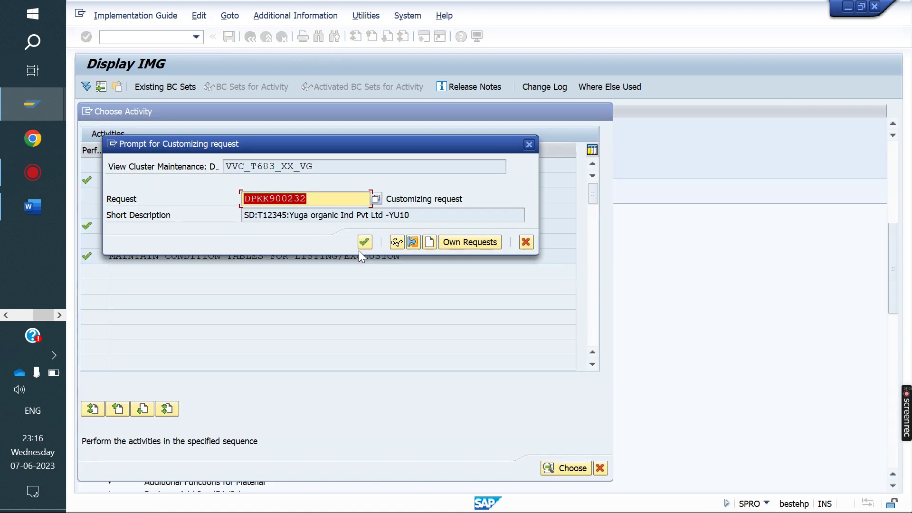
pyautogui.click(364, 242)
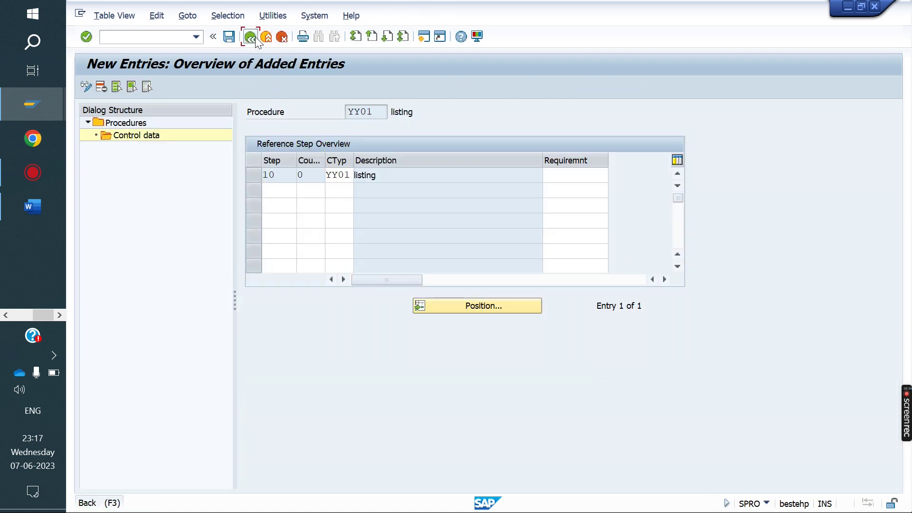
pyautogui.click(251, 37)
pyautogui.click(252, 38)
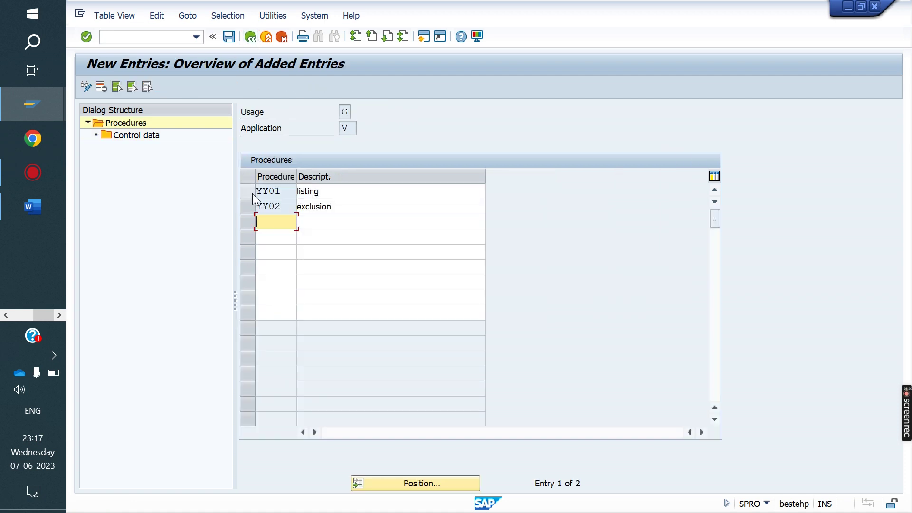
# - Give procedure YY02 control step 10 with condition type YY02 and save it
pyautogui.click(248, 208)
pyautogui.doubleClick(144, 136)
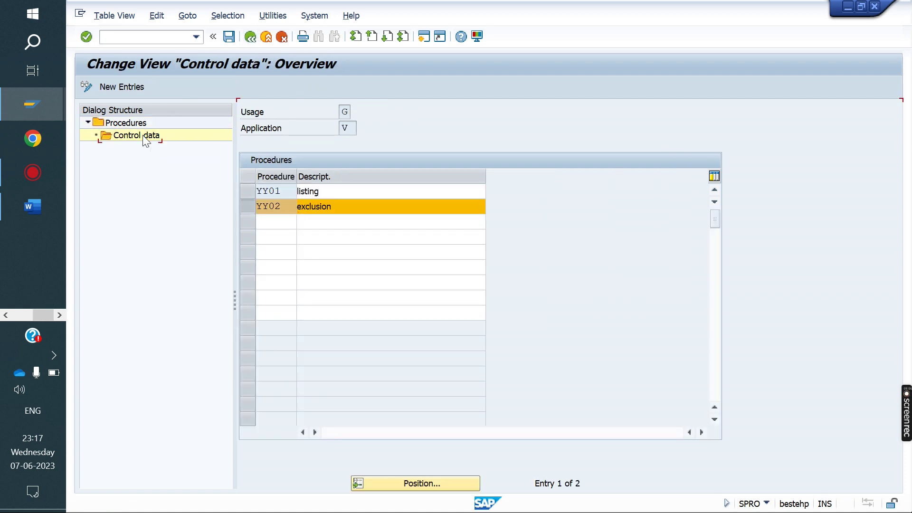
pyautogui.click(135, 90)
pyautogui.write('10')
pyautogui.press('Tab')
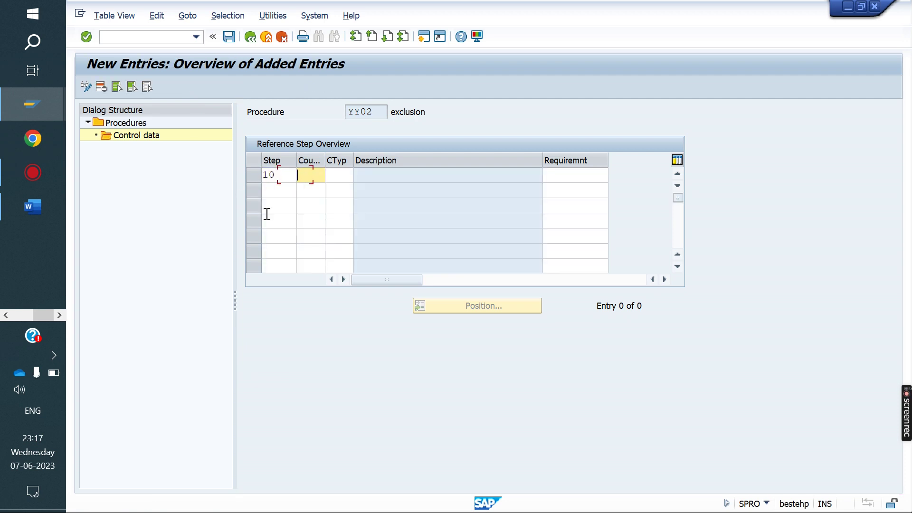
pyautogui.press('Tab')
pyautogui.write('YY02')
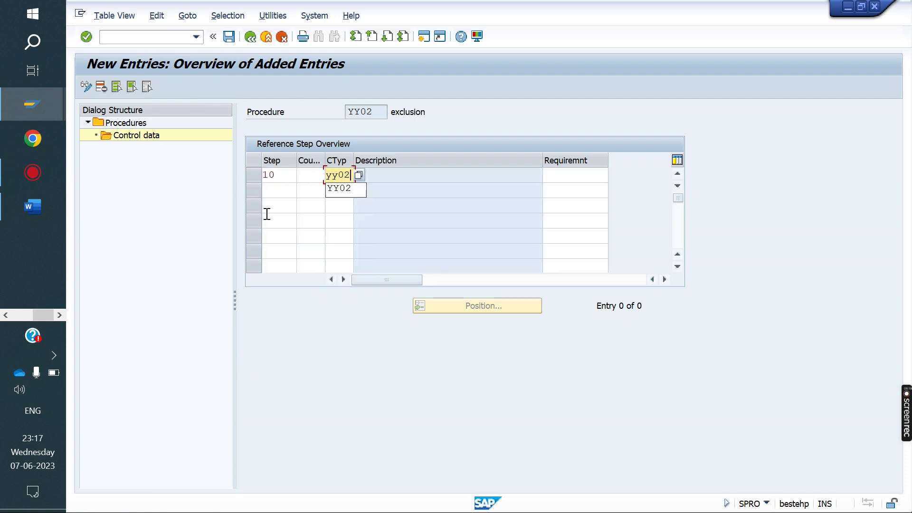
pyautogui.press('Return')
pyautogui.click(231, 38)
# - Navigate back to the listing/exclusion Choose Activity list
pyautogui.click(250, 38)
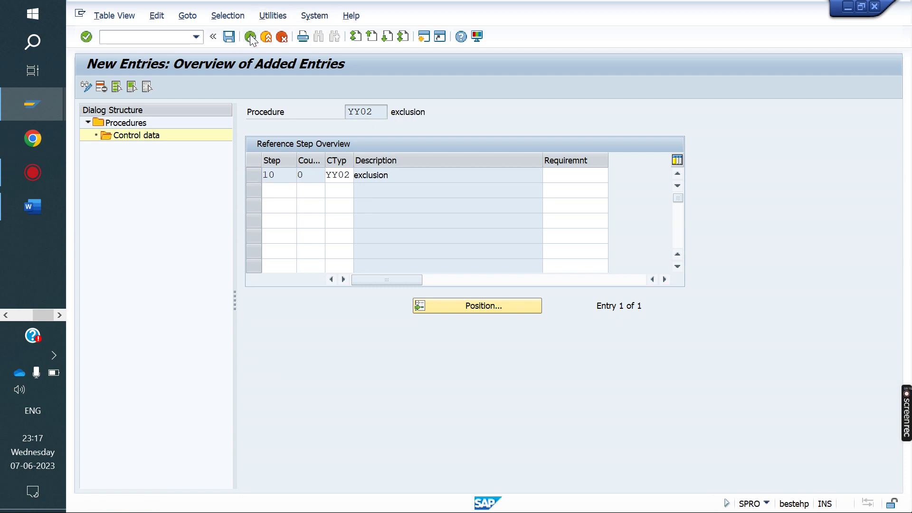
pyautogui.click(251, 38)
pyautogui.click(250, 37)
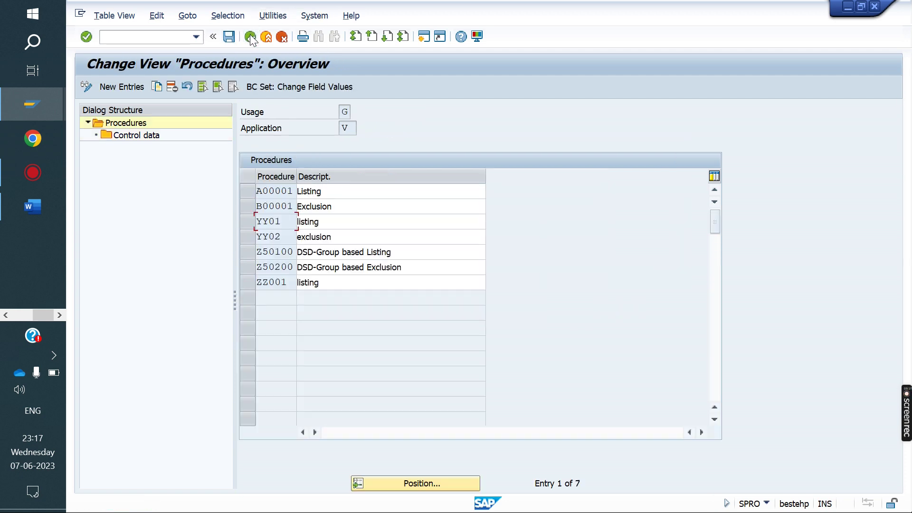
pyautogui.click(250, 38)
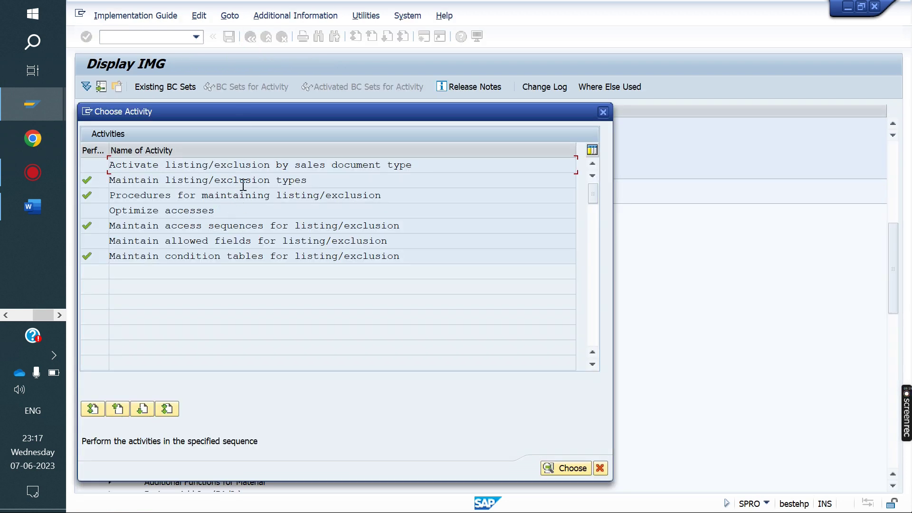
# - Replace YOOR's listing ZZ001 and exclusion B00001 with YY01 and YY02, and save
pyautogui.doubleClick(252, 166)
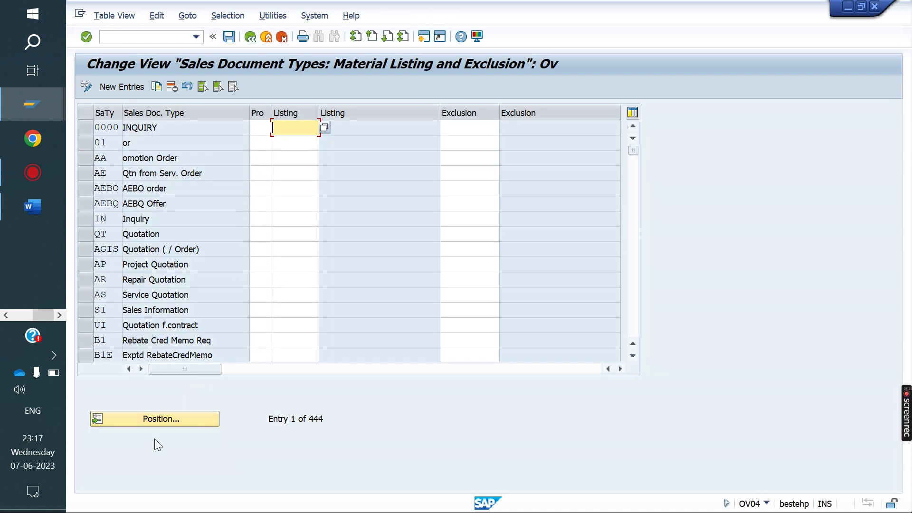
pyautogui.click(186, 421)
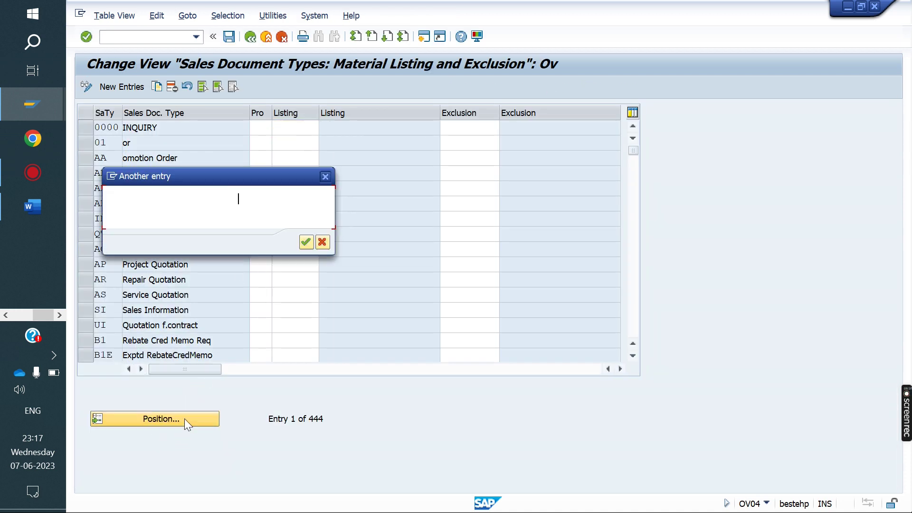
pyautogui.write('yoor')
pyautogui.press('Return')
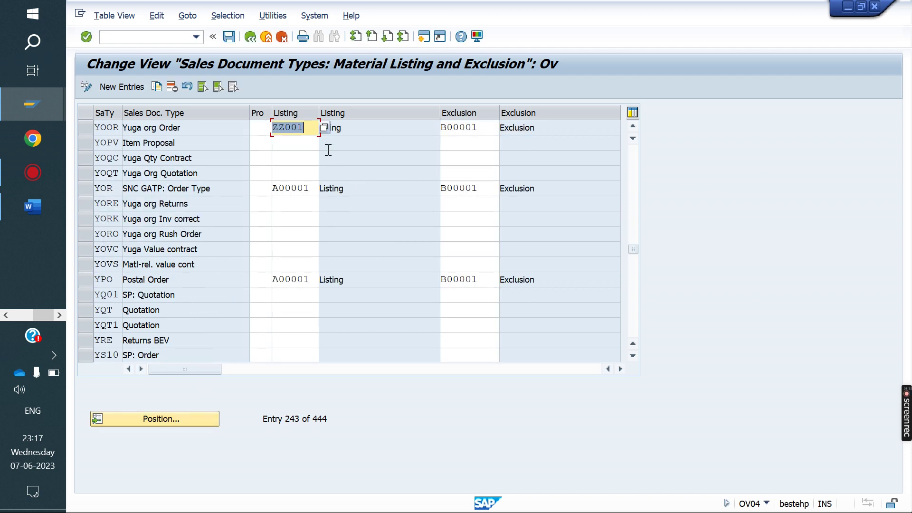
pyautogui.press('BackSpace')
pyautogui.write('yy01')
pyautogui.press('Return')
pyautogui.doubleClick(484, 132)
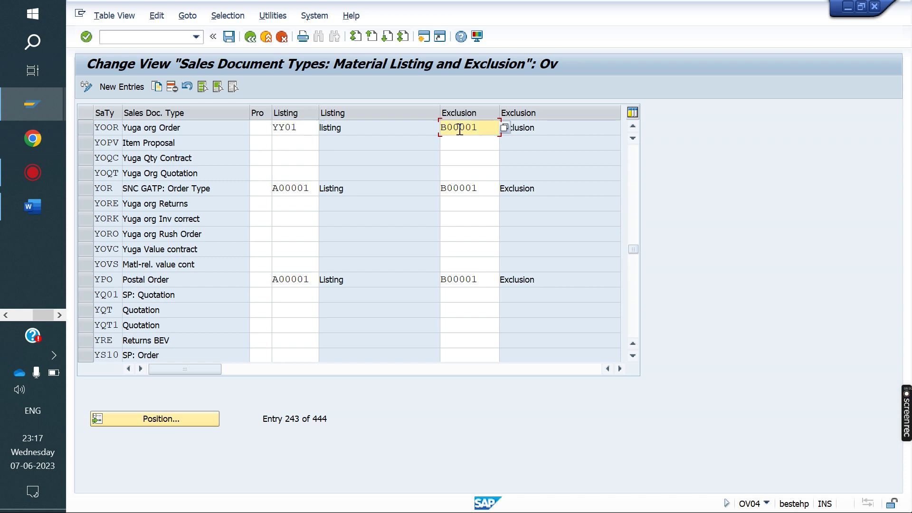
pyautogui.write('yy02')
pyautogui.press('Return')
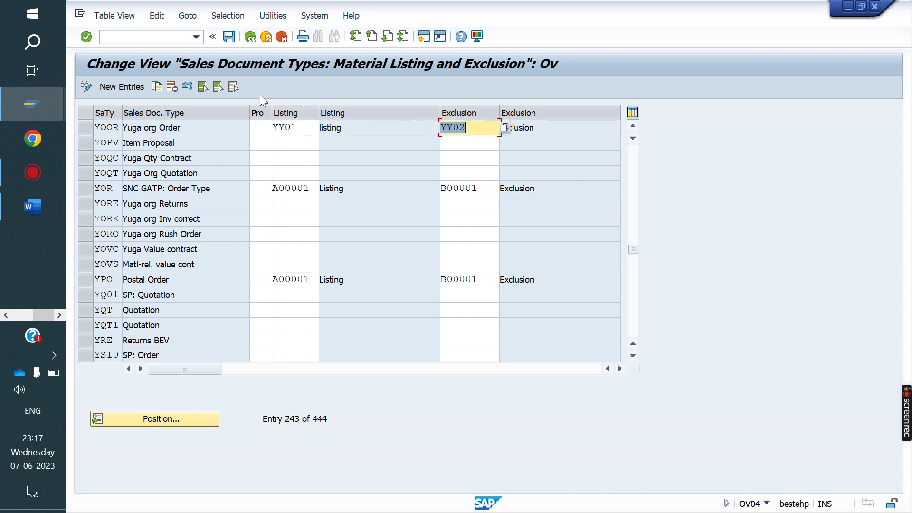
pyautogui.click(229, 36)
pyautogui.click(362, 245)
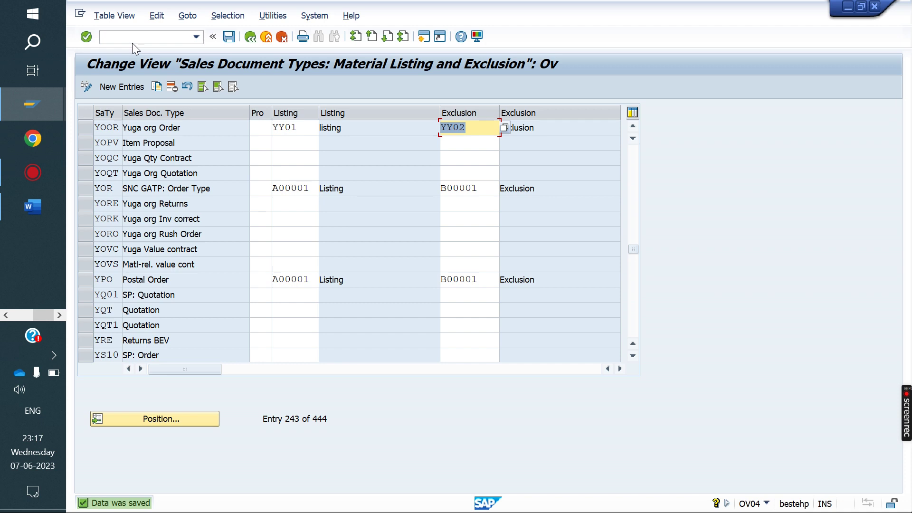
pyautogui.click(128, 36)
# - Start a listing/exclusion record of type YY01 via VB01
pyautogui.write('/nvb0')
pyautogui.press('Return')
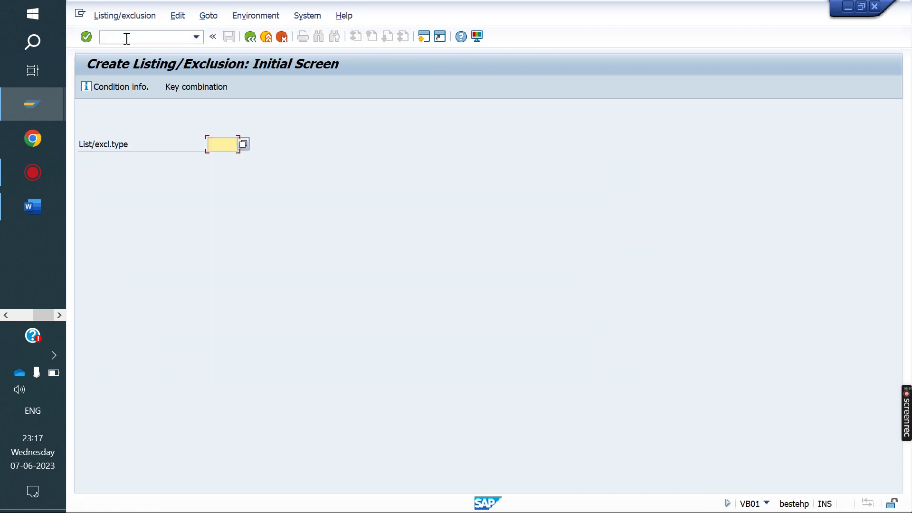
pyautogui.write('yy01')
pyautogui.press('Return')
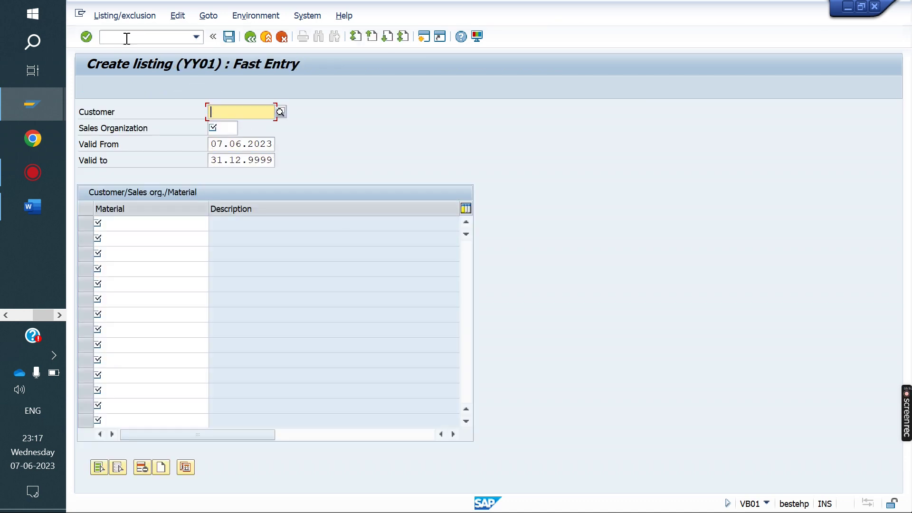
# - Open sales order 7000202 for changing in VA02
pyautogui.click(127, 39)
pyautogui.write('/n')
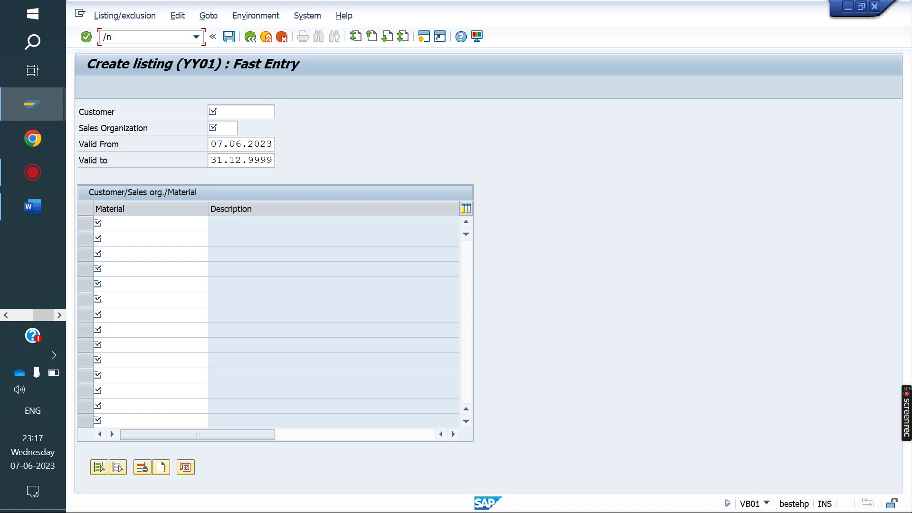
pyautogui.write('va02')
pyautogui.press('Return')
pyautogui.press('Down')
pyautogui.press('Return')
pyautogui.press('Return')
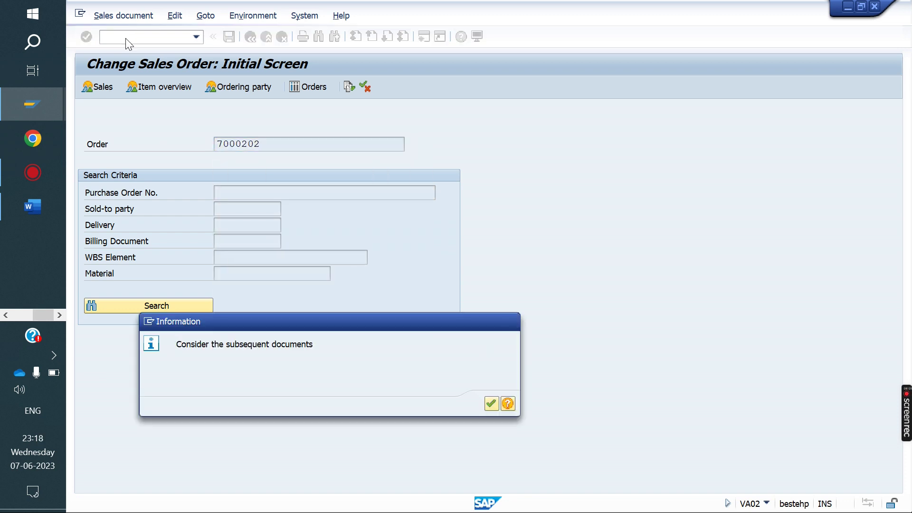
# - Review order 7000202's sold-to party 80000002, then go back to the initial screen
pyautogui.press('Return')
pyautogui.doubleClick(237, 127)
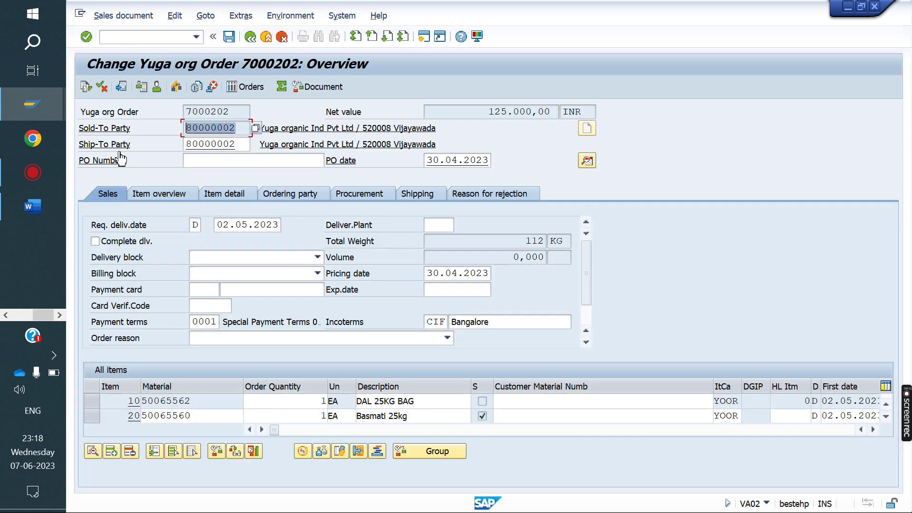
pyautogui.click(121, 160)
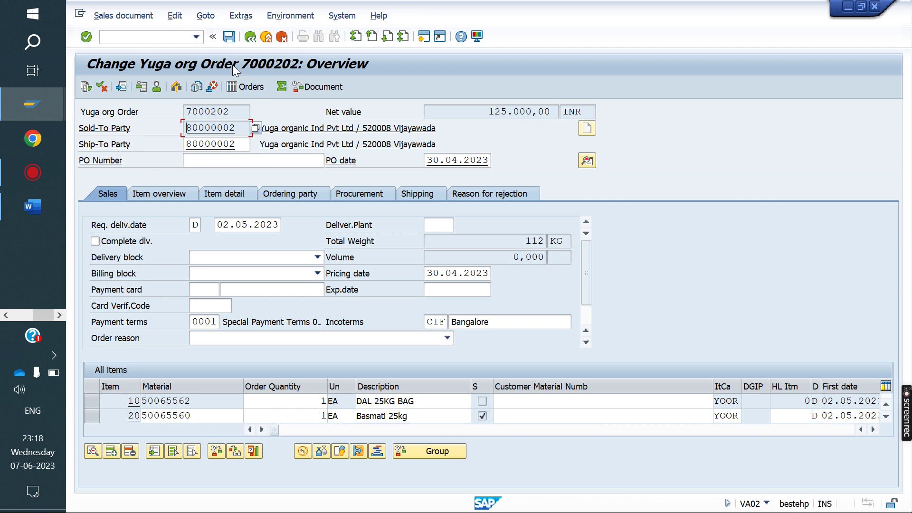
pyautogui.click(248, 36)
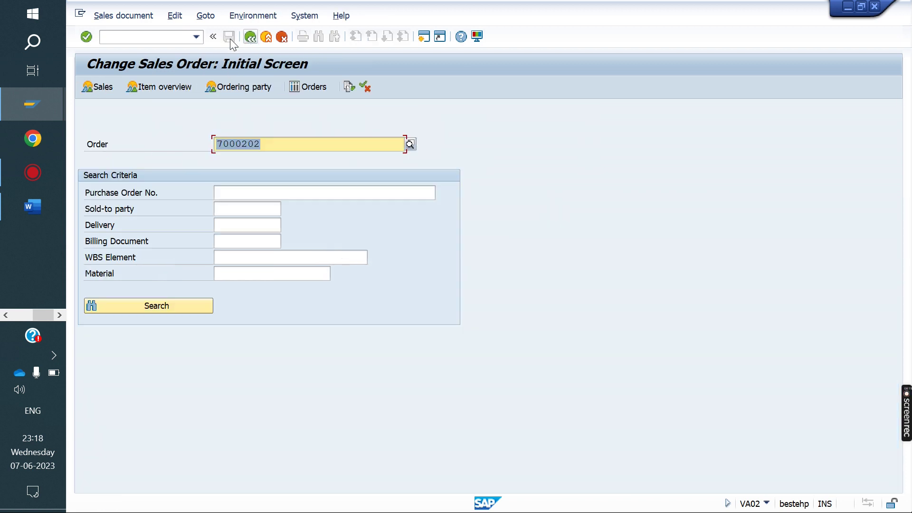
# - Begin entering the /nvb01 command to return to listing creation
pyautogui.click(160, 42)
pyautogui.write('/n')
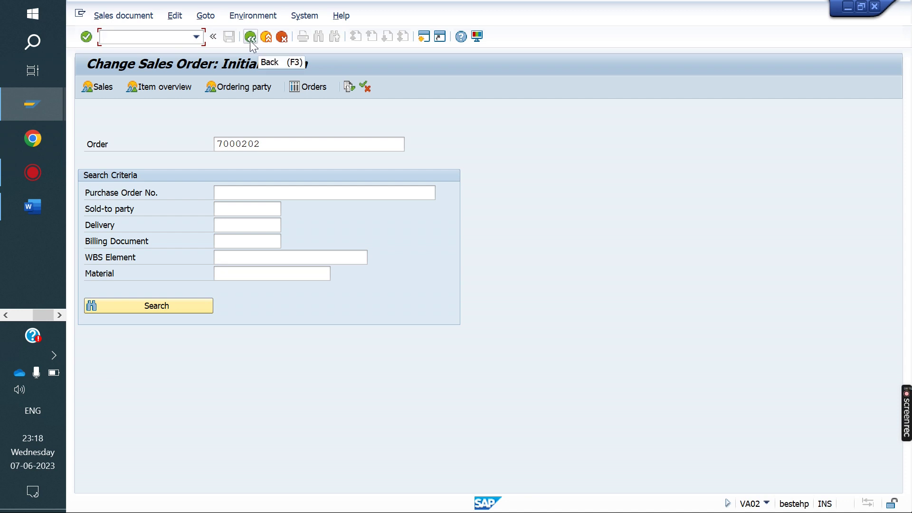
pyautogui.moveTo(33, 105)
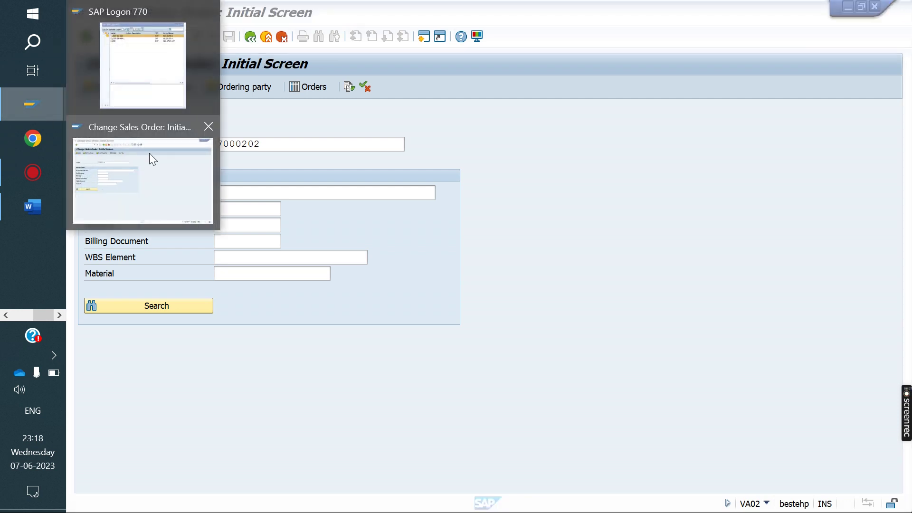
pyautogui.click(164, 149)
pyautogui.write('/nvb01')
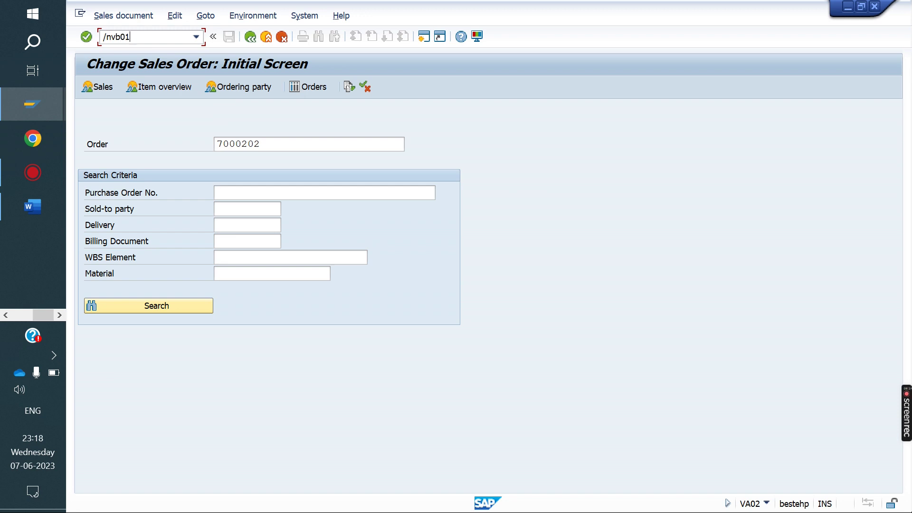
# - Open YY01 fast entry and set sales organization YO10
pyautogui.press('Return')
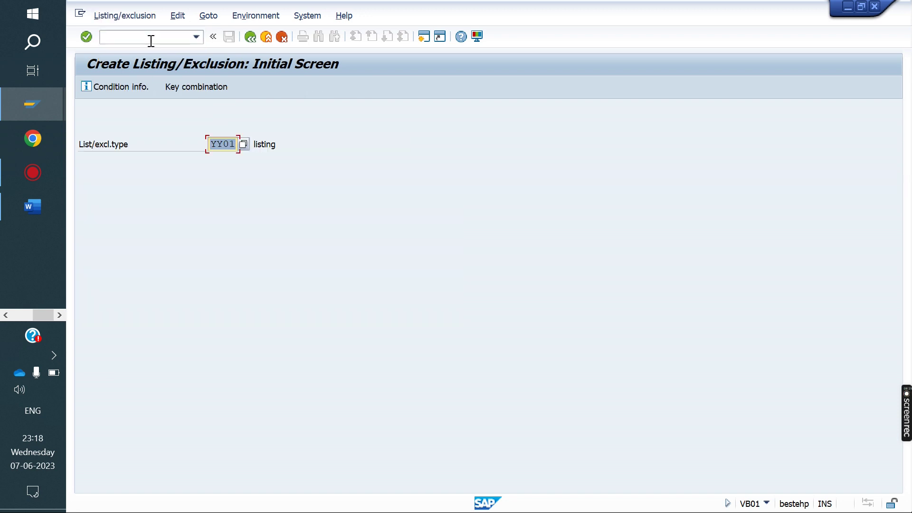
pyautogui.press('Return')
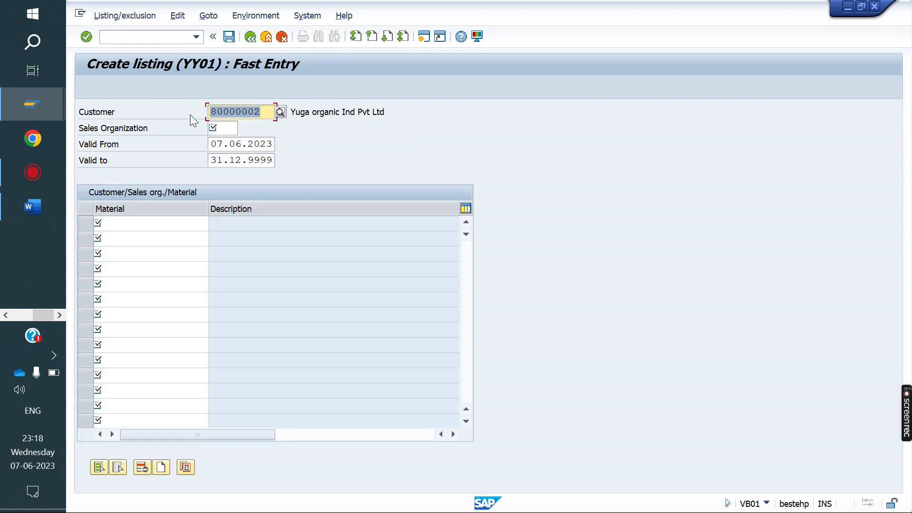
pyautogui.click(223, 129)
pyautogui.write('yo10')
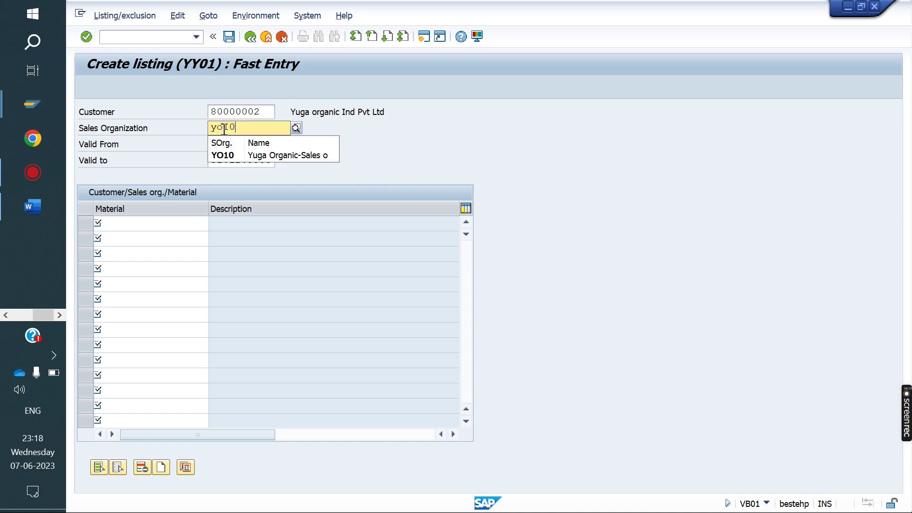
pyautogui.press('Return')
# - List materials 50065560, 50065599 and 50065562 and save the listing records
pyautogui.click(130, 223)
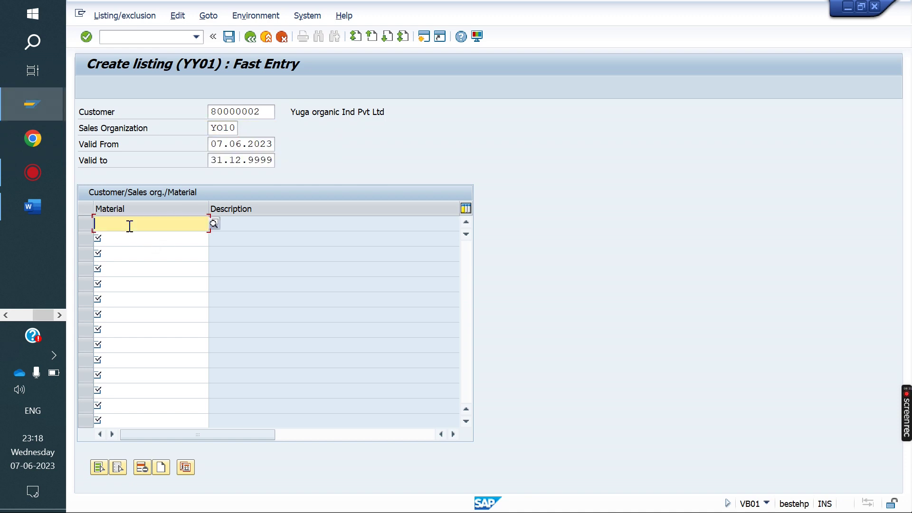
pyautogui.press('Down')
pyautogui.press('Return')
pyautogui.press('Down')
pyautogui.press('Down')
pyautogui.press('Return')
pyautogui.press('Down')
pyautogui.press('Down')
pyautogui.press('Down')
pyautogui.press('Return')
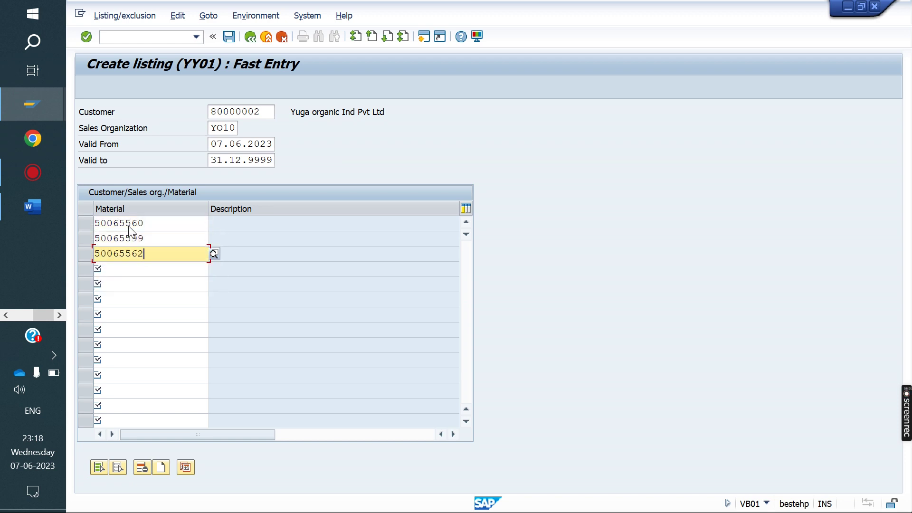
pyautogui.press('Return')
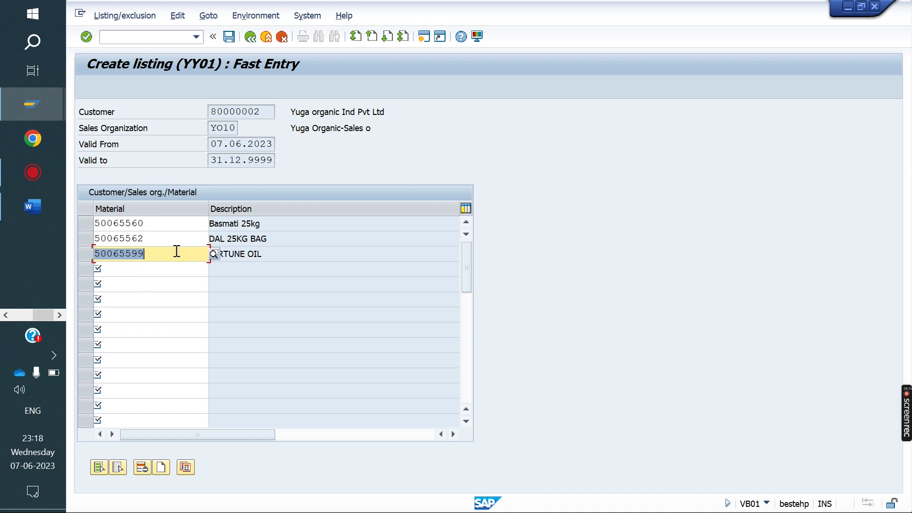
pyautogui.click(282, 242)
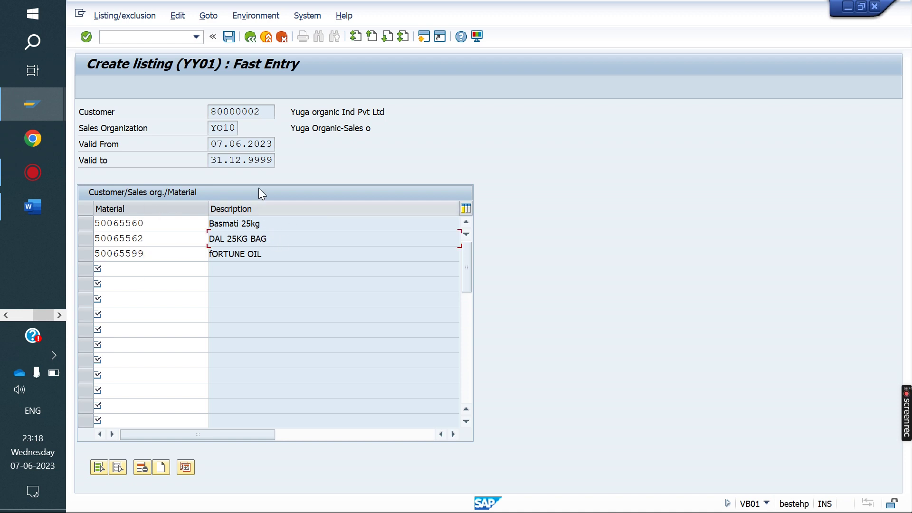
pyautogui.click(228, 37)
pyautogui.click(160, 38)
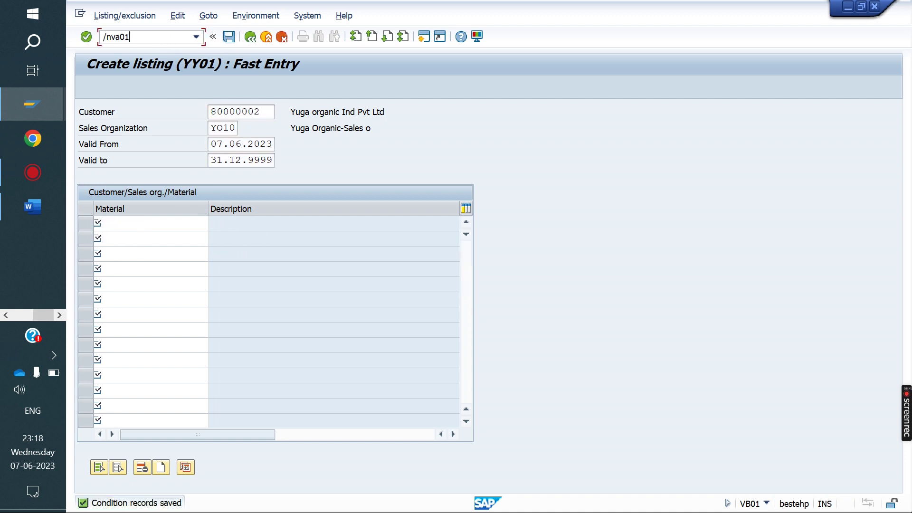
pyautogui.press('Return')
# - Start a YOOR order with distribution channel YD and division YR
pyautogui.write('YOOR')
pyautogui.press('Tab')
pyautogui.press('Tab')
pyautogui.write('yd')
pyautogui.press('Tab')
pyautogui.write('yr')
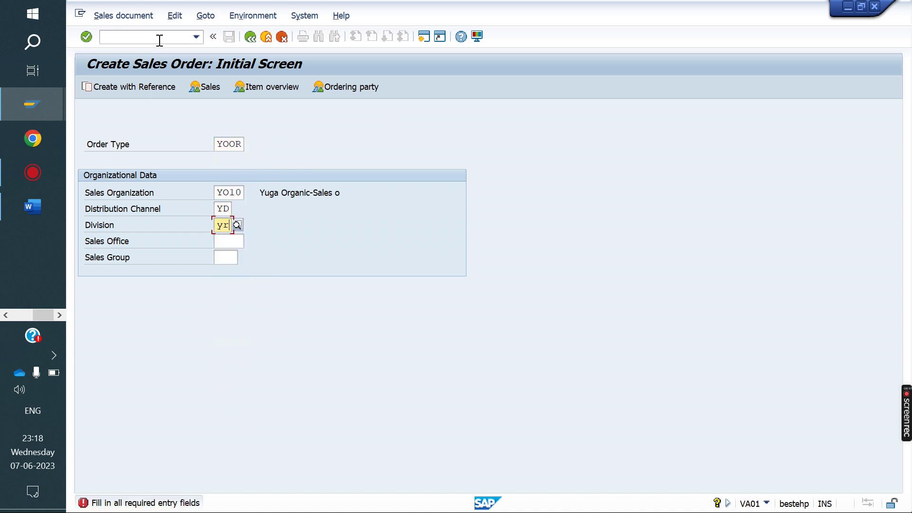
pyautogui.press('Return')
# - Enter sold-to party 80000002 and PO number 123456
pyautogui.press('Down')
pyautogui.press('Down')
pyautogui.press('Down')
pyautogui.press('Down')
pyautogui.press('Down')
pyautogui.press('Down')
pyautogui.press('Return')
pyautogui.press('Return')
pyautogui.press('Down')
pyautogui.press('Return')
pyautogui.press('Return')
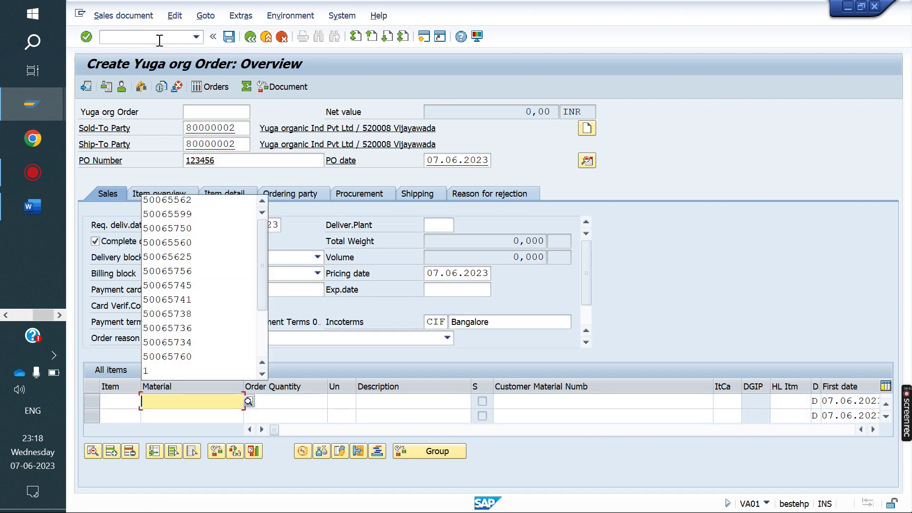
pyautogui.press('Down')
# - Add items DAL 25KG BAG, Basmati 25kg and 5 fORTUNE OIL
pyautogui.press('Return')
pyautogui.press('Return')
pyautogui.press('Down')
pyautogui.press('Return')
pyautogui.press('Down')
pyautogui.press('Down')
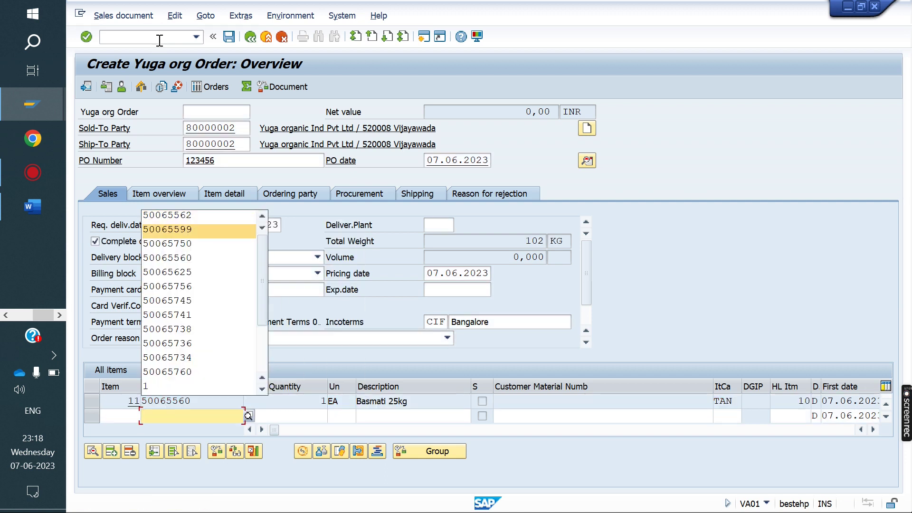
pyautogui.press('Return')
pyautogui.press('Return')
pyautogui.press('Down')
pyautogui.press('Return')
pyautogui.press('Return')
pyautogui.press('Return')
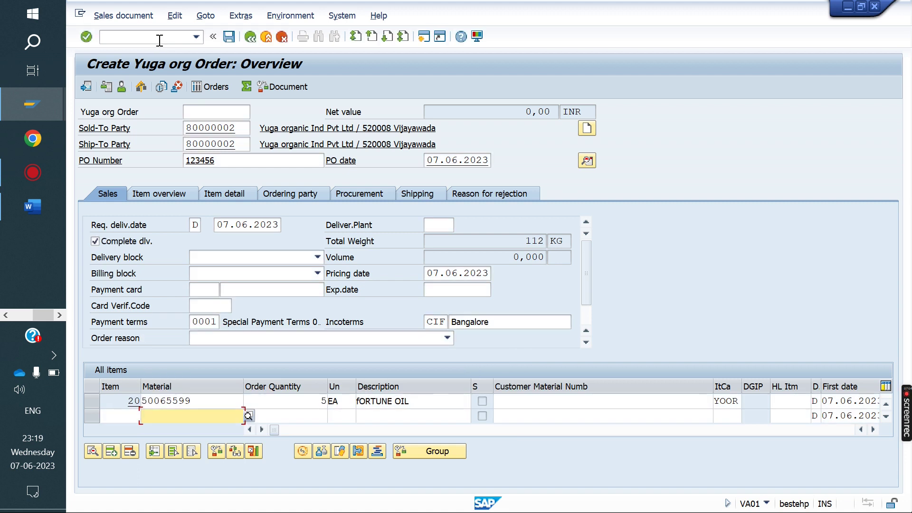
# - Review the full item overview and select item rows 10 and 11
pyautogui.click(172, 193)
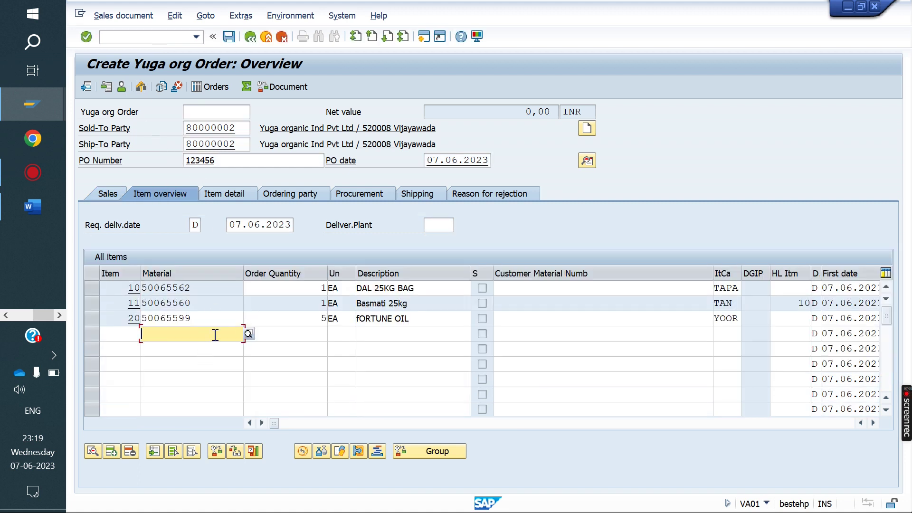
pyautogui.click(215, 335)
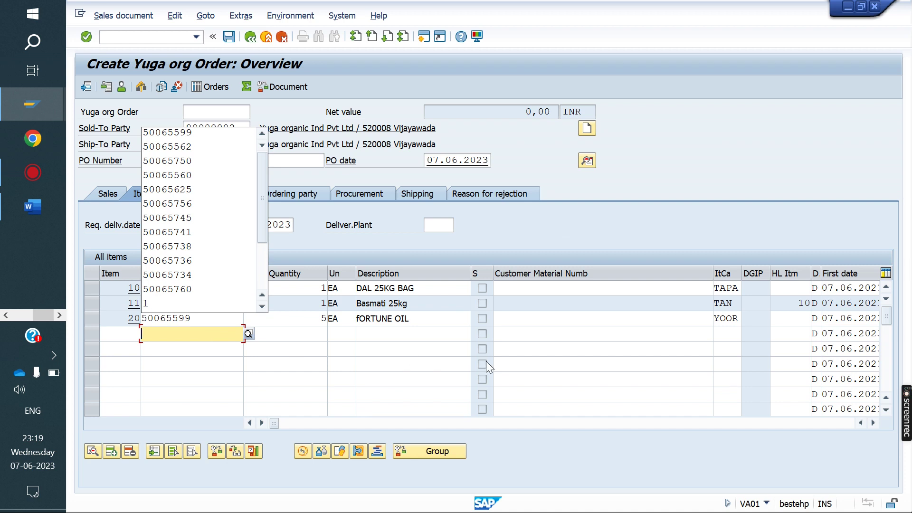
pyautogui.click(432, 305)
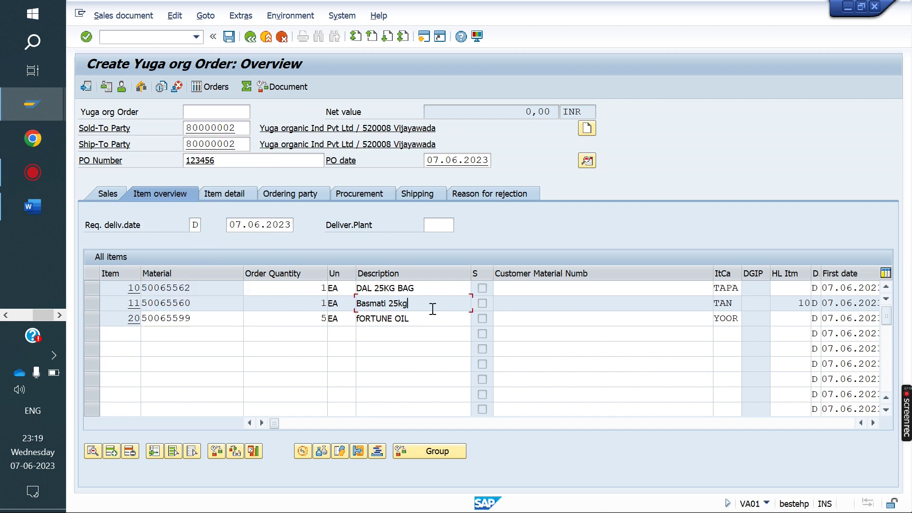
pyautogui.click(92, 287)
pyautogui.click(91, 304)
# - Open the material determination change transaction VB12
pyautogui.click(142, 36)
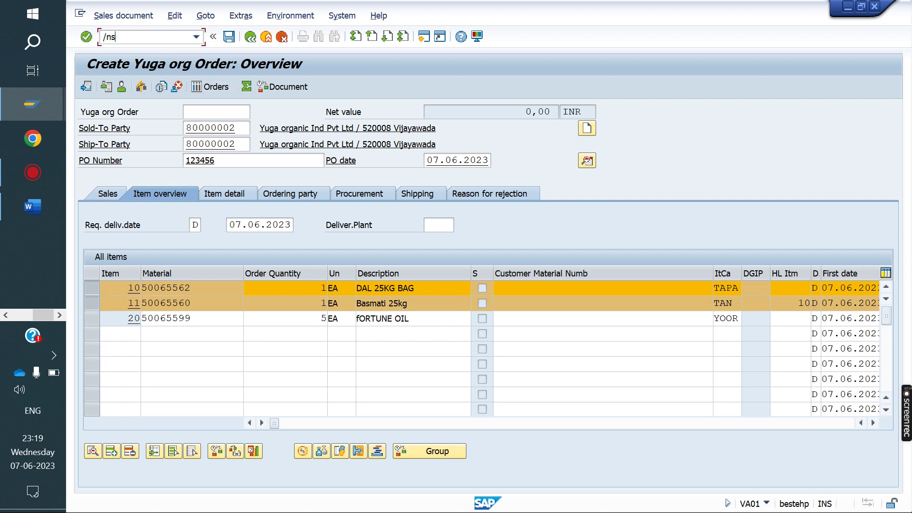
pyautogui.press('BackSpace')
pyautogui.press('BackSpace')
pyautogui.write('12')
pyautogui.press('Return')
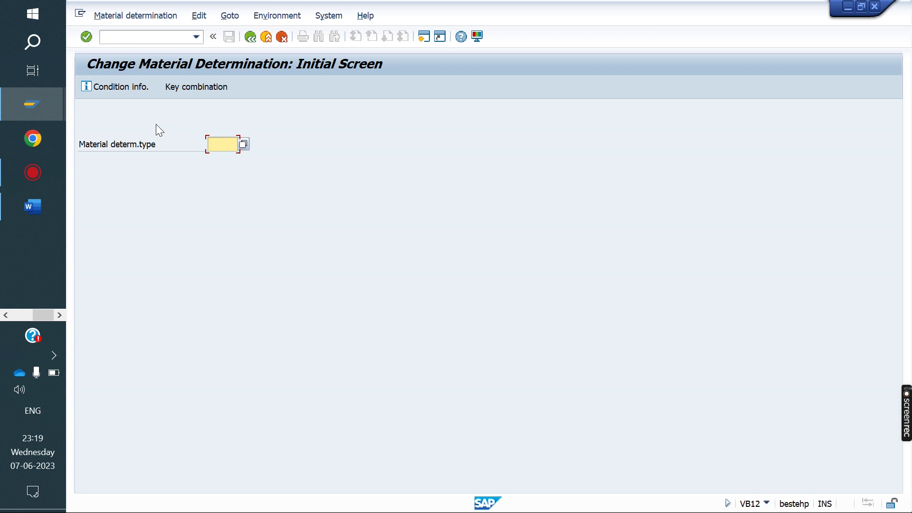
# - Select ZYZY material determination records, clearing material 50065599 from the criteria
pyautogui.write('ZYZY')
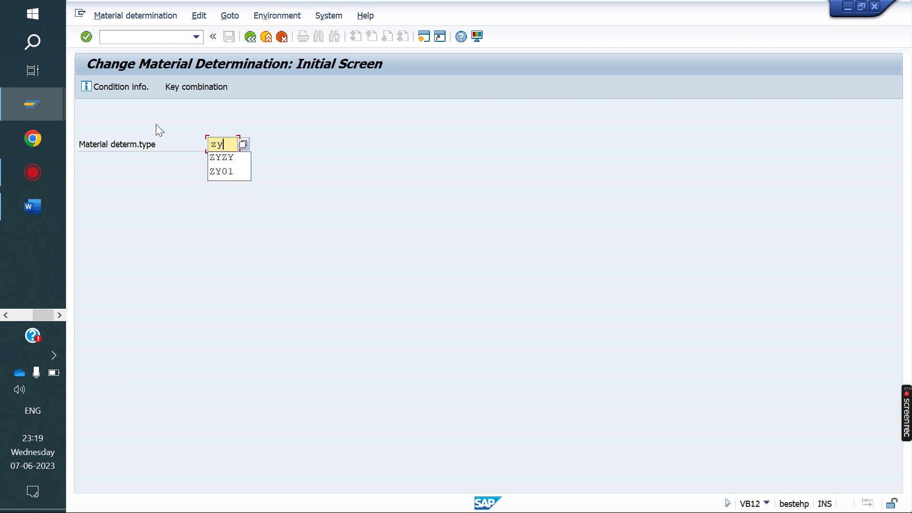
pyautogui.press('Return')
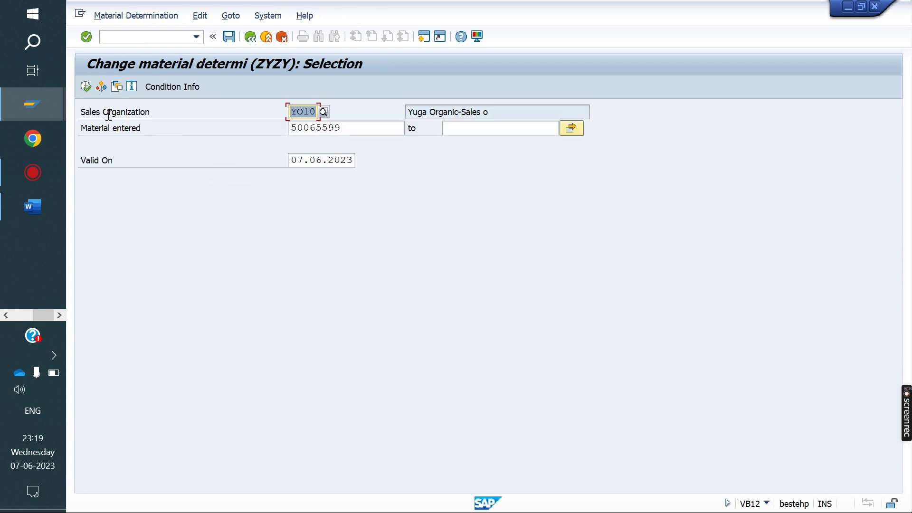
pyautogui.moveTo(343, 127); pyautogui.dragTo(250, 128)
pyautogui.press('BackSpace')
pyautogui.click(85, 87)
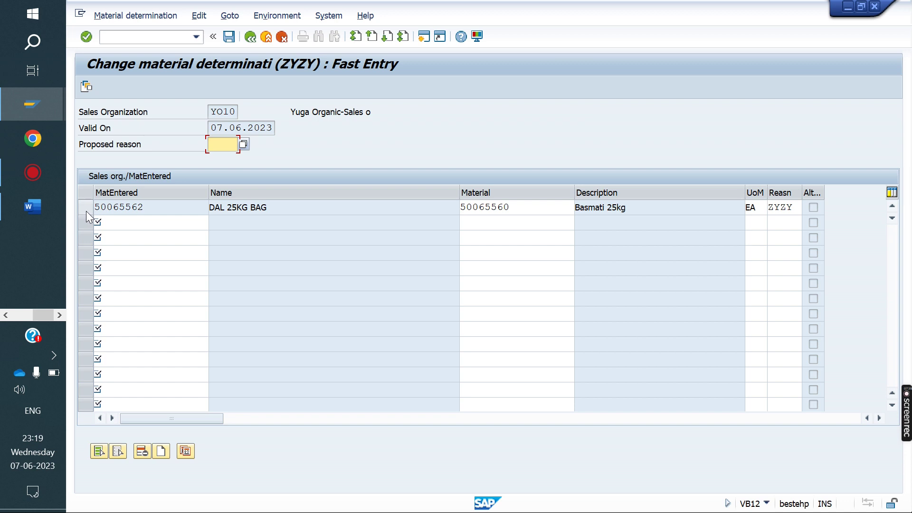
# - Delete the 50065562-to-50065560 substitution row, confirm, and save
pyautogui.click(86, 210)
pyautogui.click(141, 451)
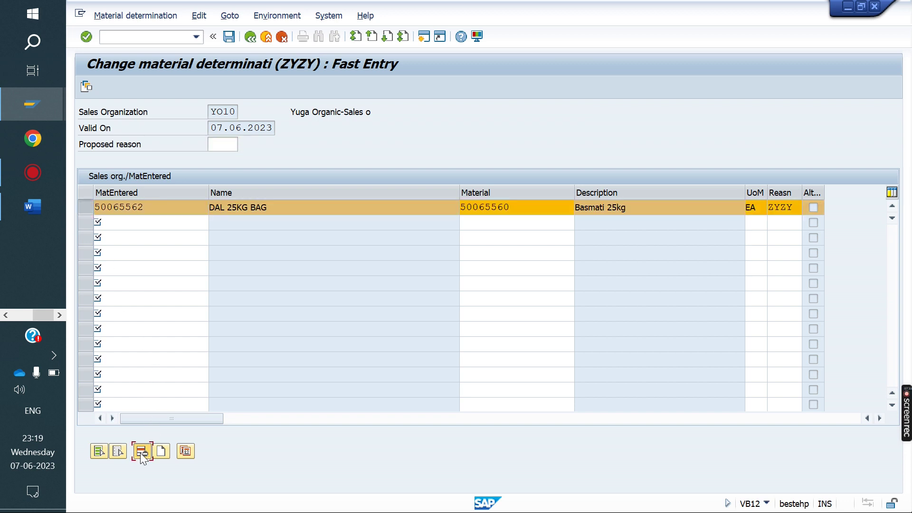
pyautogui.click(299, 314)
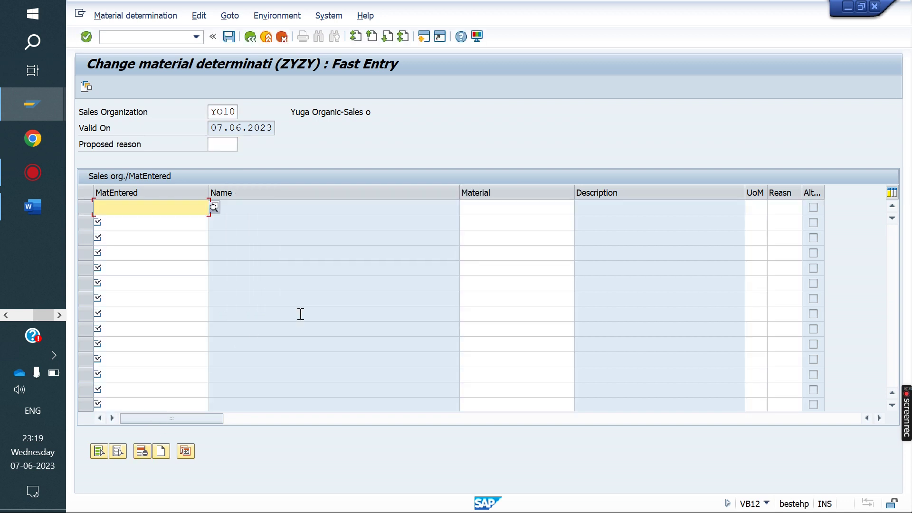
pyautogui.click(231, 40)
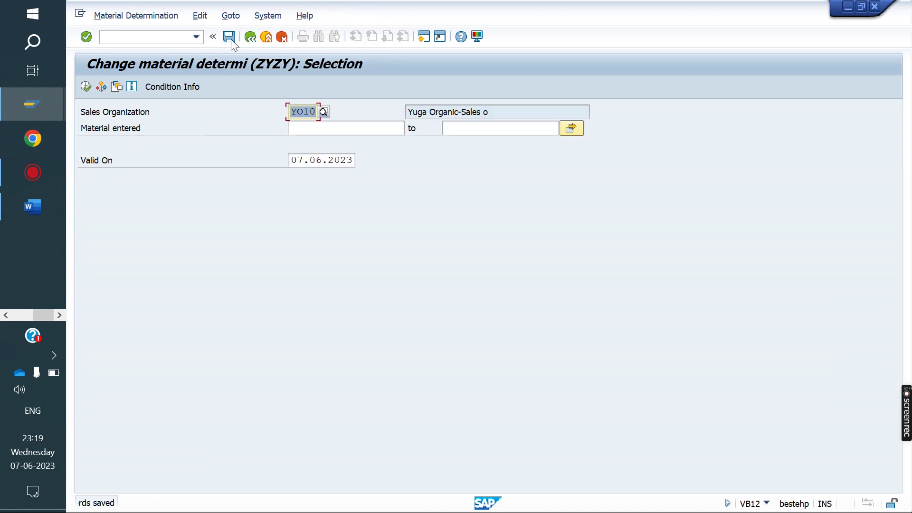
pyautogui.click(155, 39)
# - Start a new sales order with the sold-to party and PO number from history
pyautogui.write('/nvb13')
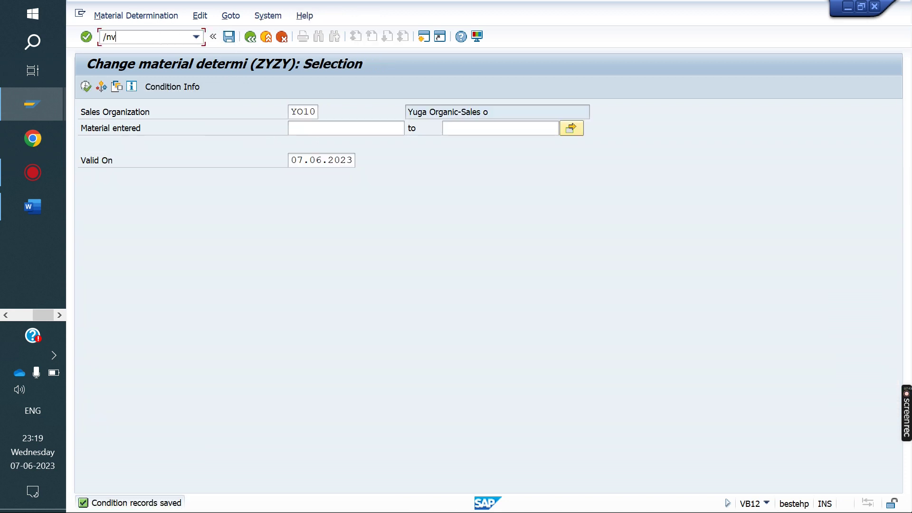
pyautogui.press('Return')
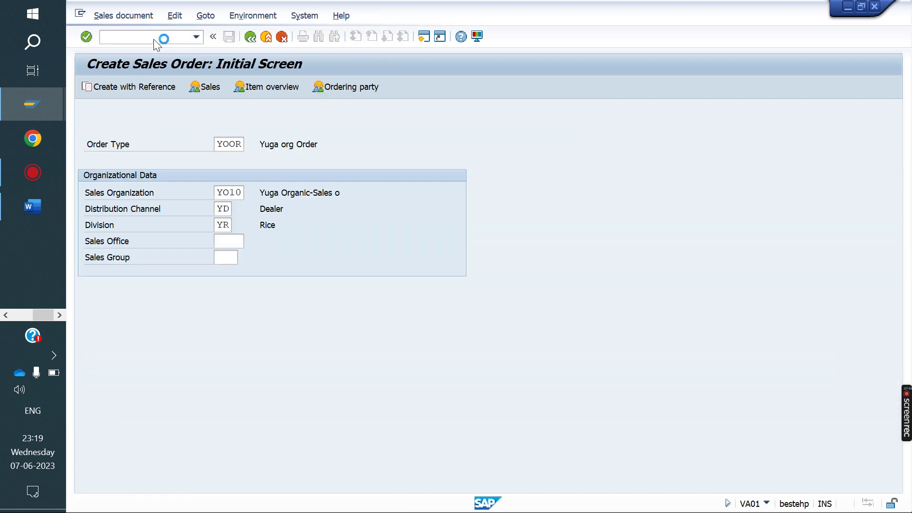
pyautogui.press('Return')
pyautogui.press('Down')
pyautogui.press('Down')
pyautogui.press('Return')
pyautogui.press('Tab')
pyautogui.press('Tab')
pyautogui.press('Down')
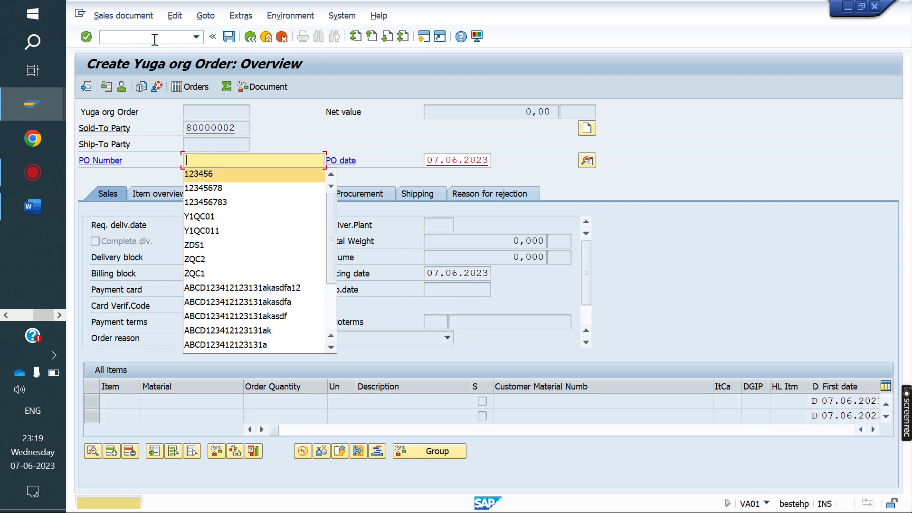
pyautogui.press('Down')
pyautogui.press('Return')
pyautogui.press('Return')
pyautogui.press('Down')
pyautogui.press('Down')
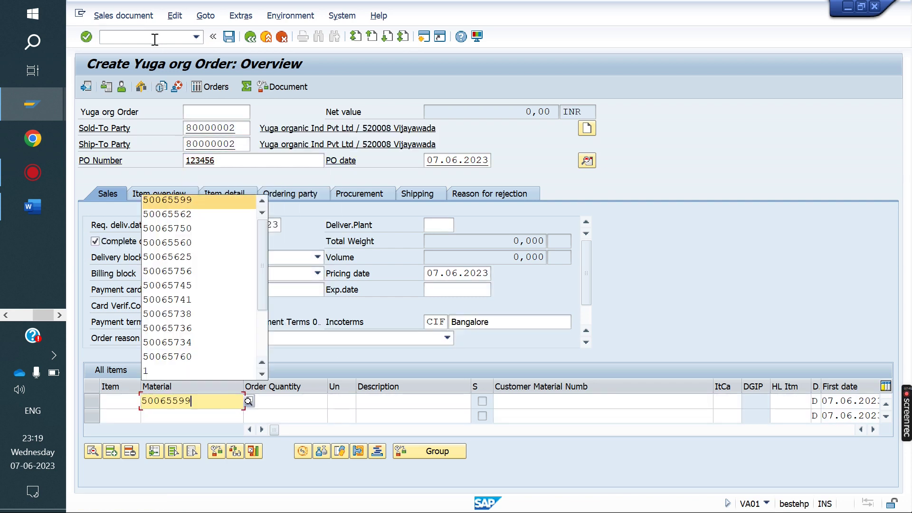
pyautogui.press('Return')
# - Add FORTUNE OIL (50065599) and DAL 25KG BAG (50065562), accepting the unavailable quantity
pyautogui.press('Return')
pyautogui.write('1')
pyautogui.press('Return')
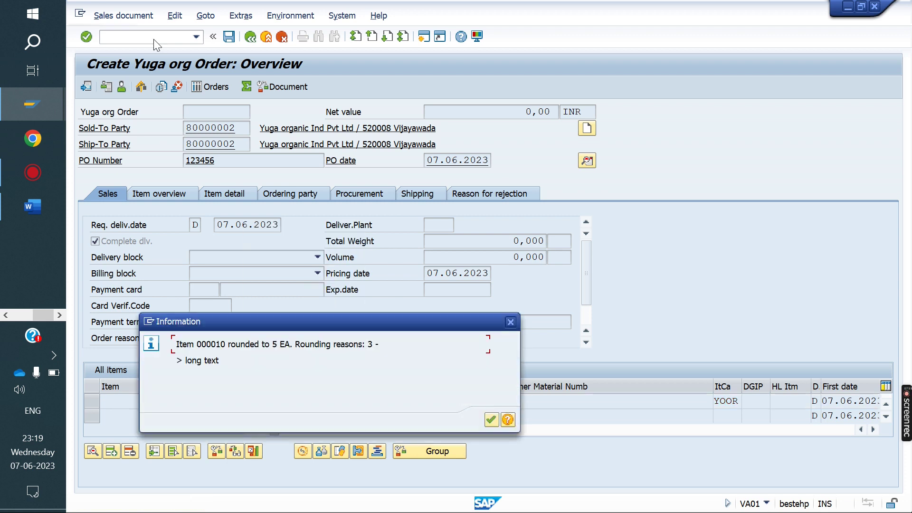
pyautogui.press('Return')
pyautogui.press('Down')
pyautogui.press('Down')
pyautogui.press('Down')
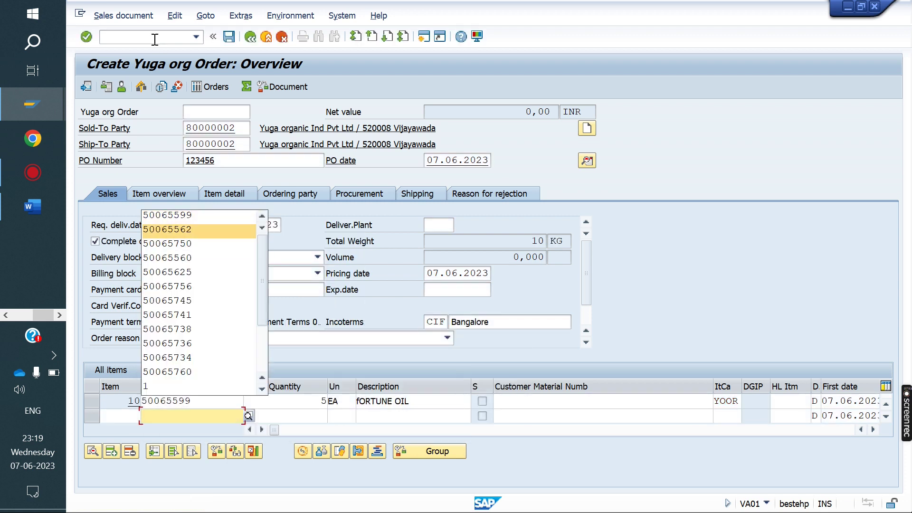
pyautogui.press('Return')
pyautogui.press('Return')
pyautogui.press('Down')
pyautogui.press('Return')
pyautogui.press('Return')
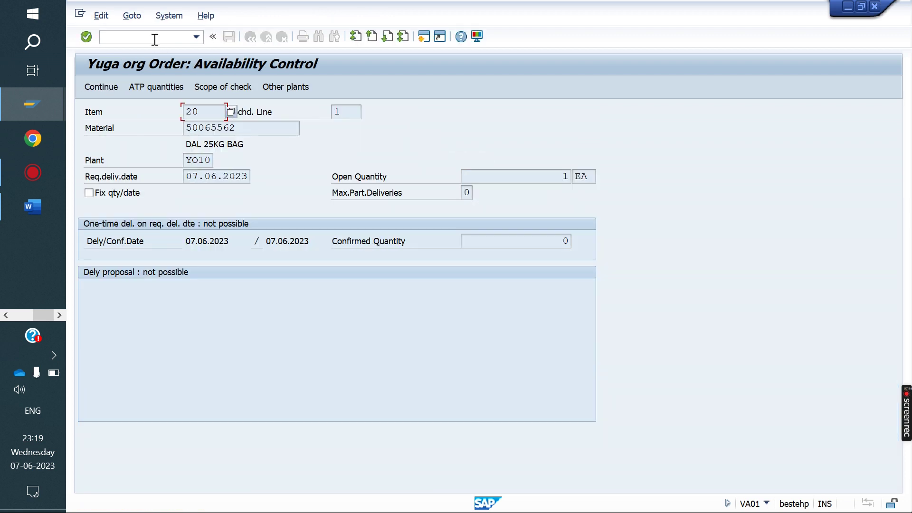
pyautogui.click(109, 87)
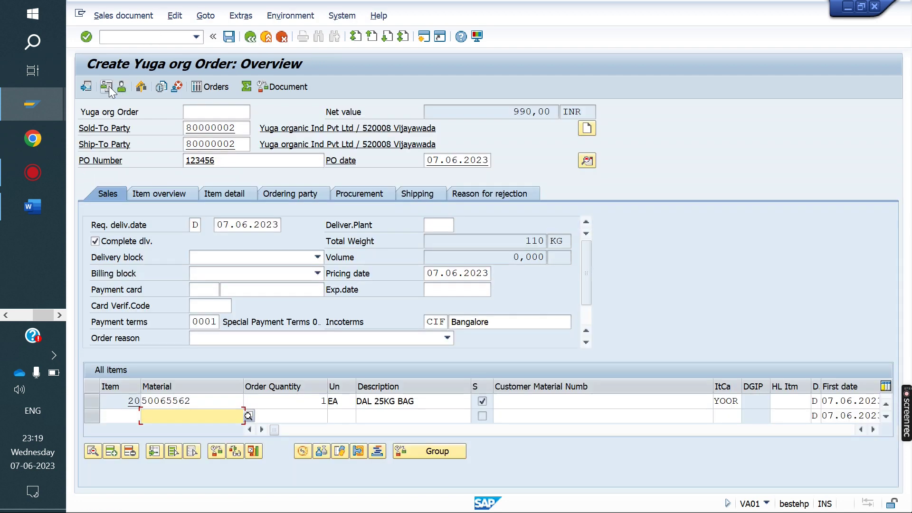
# - Add Basmati 25kg (50065560) with quantity 1
pyautogui.press('Down')
pyautogui.press('Down')
pyautogui.press('Down')
pyautogui.press('Down')
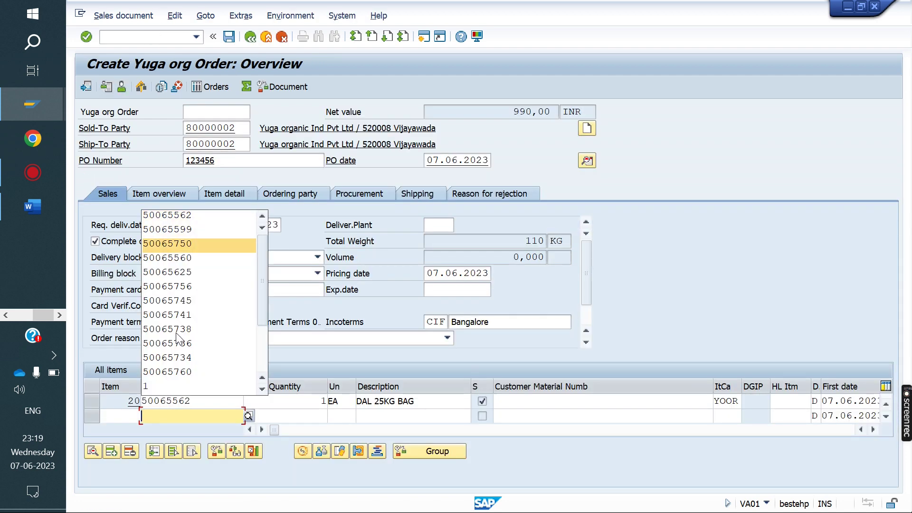
pyautogui.press('Down')
pyautogui.press('Return')
pyautogui.press('Return')
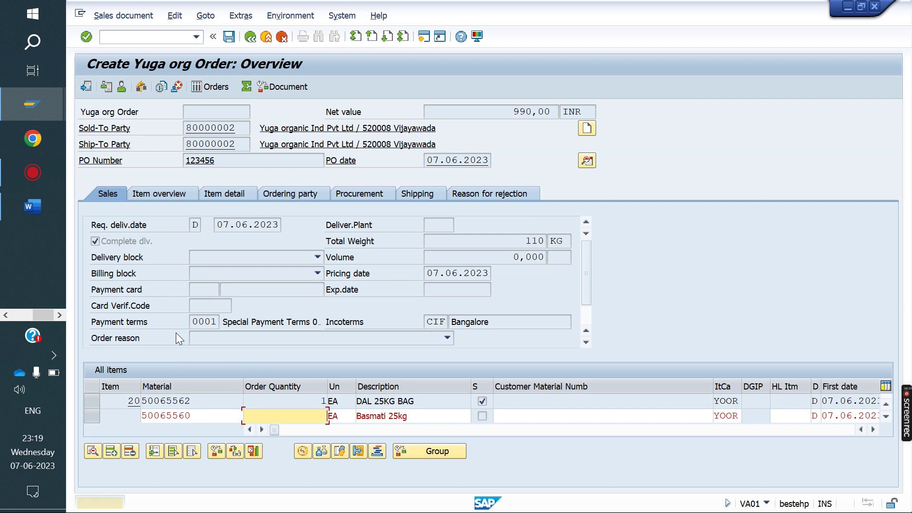
pyautogui.write('1')
pyautogui.press('Return')
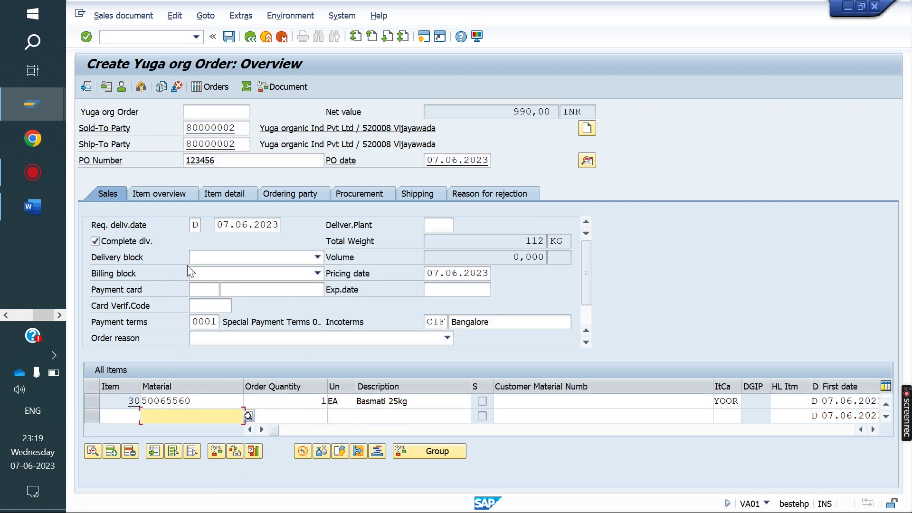
# - Confirm unlisted material 50065750 is rejected, clear it, and save the order for delivery
pyautogui.click(162, 194)
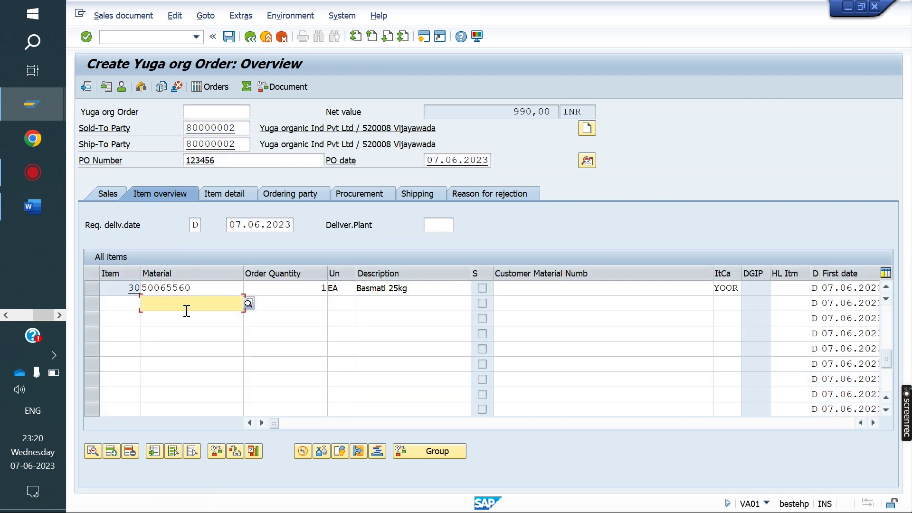
pyautogui.press('BackSpace')
pyautogui.press('Down')
pyautogui.press('Down')
pyautogui.press('Down')
pyautogui.press('Down')
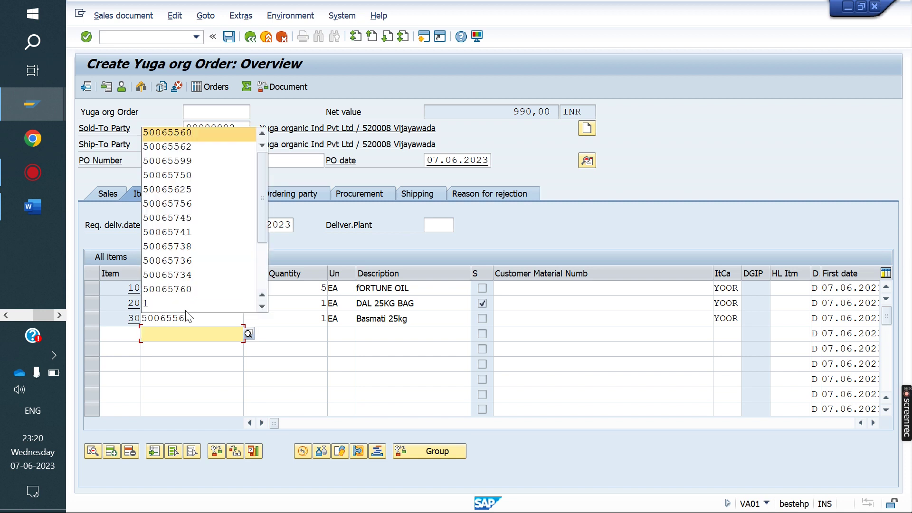
pyautogui.press('Return')
pyautogui.press('Return')
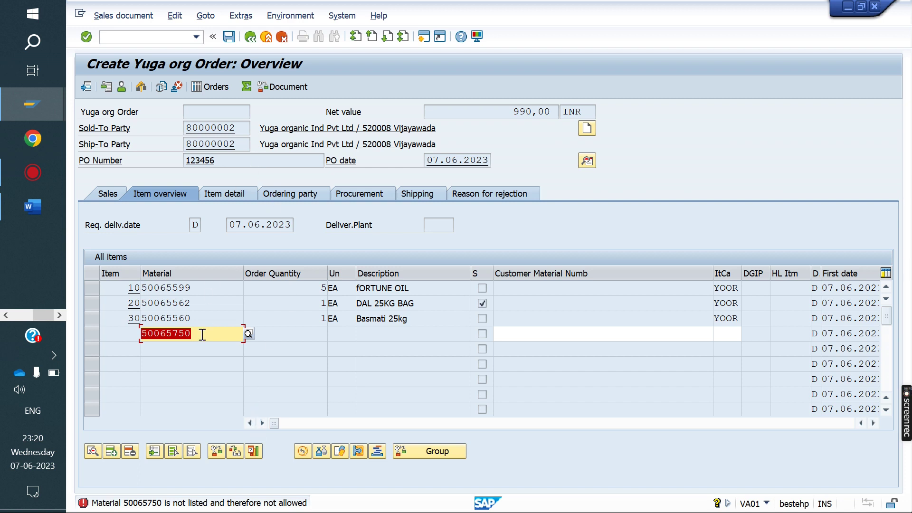
pyautogui.press('BackSpace')
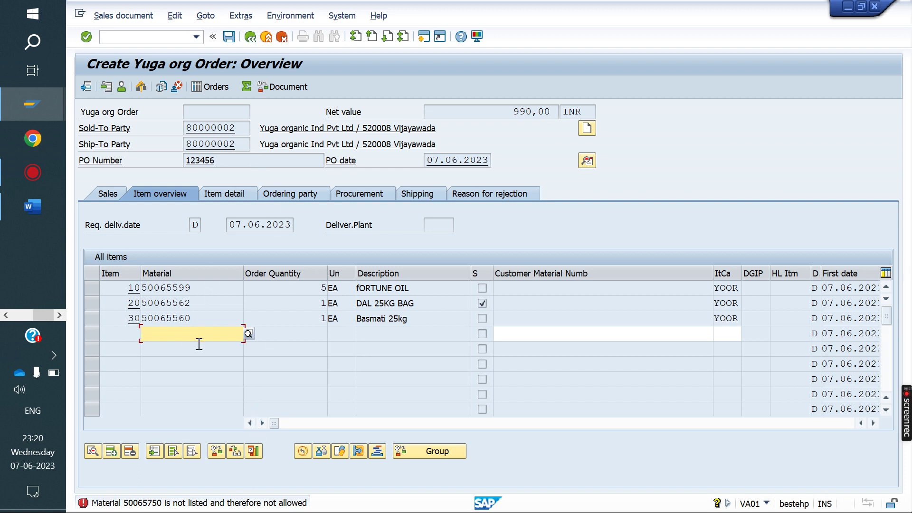
pyautogui.press('Return')
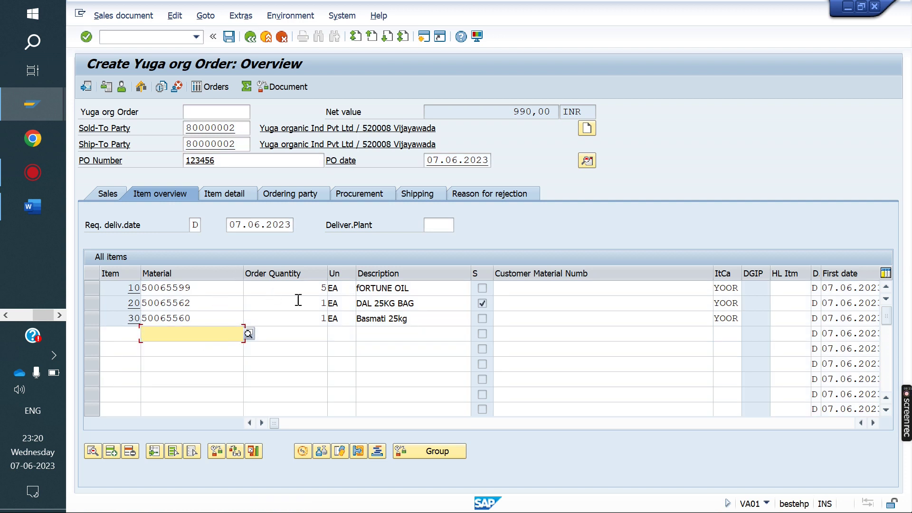
pyautogui.click(142, 22)
pyautogui.click(149, 128)
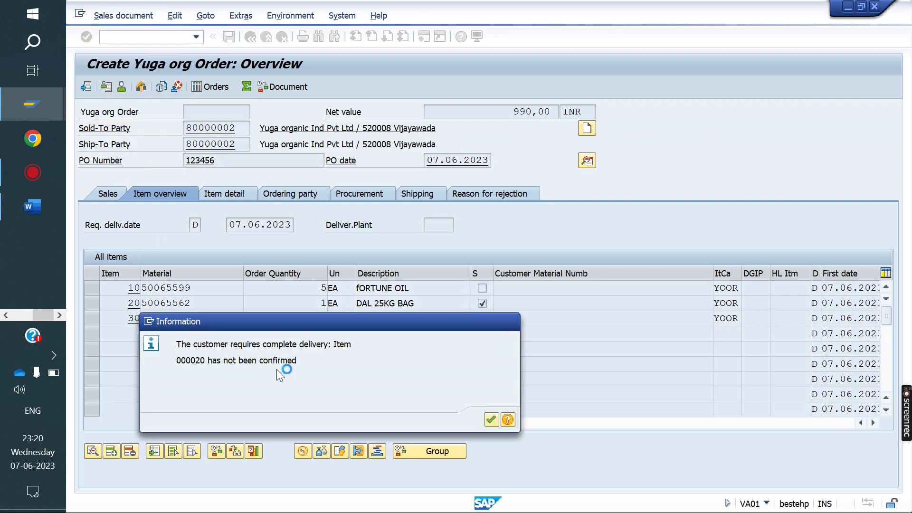
# - Set storage location FG01 and picked quantities 5 and 1, then post goods issue
pyautogui.press('Return')
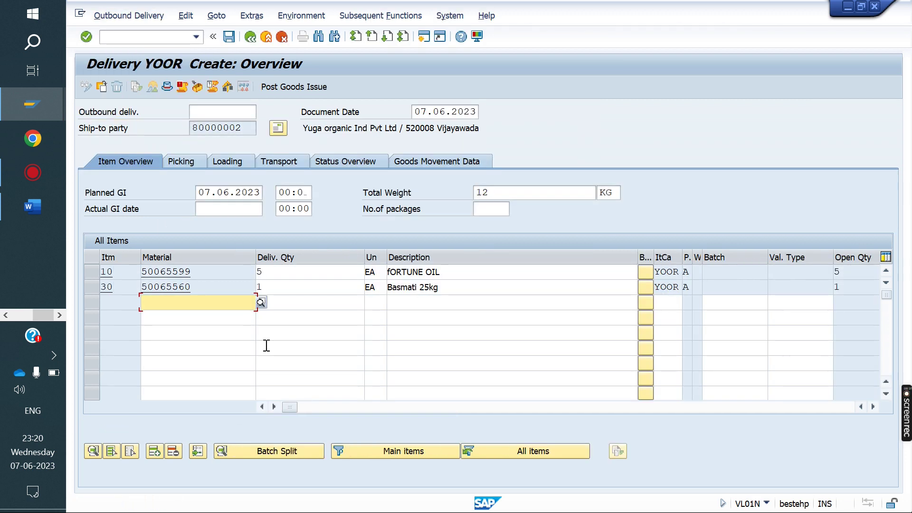
pyautogui.click(183, 164)
pyautogui.click(305, 287)
pyautogui.click(299, 300)
pyautogui.click(468, 273)
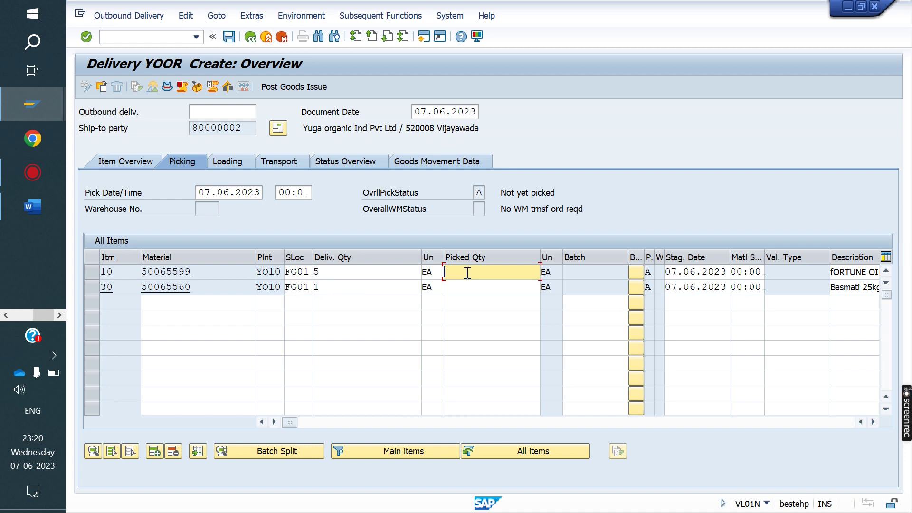
pyautogui.write('5')
pyautogui.press('Down')
pyautogui.write('1')
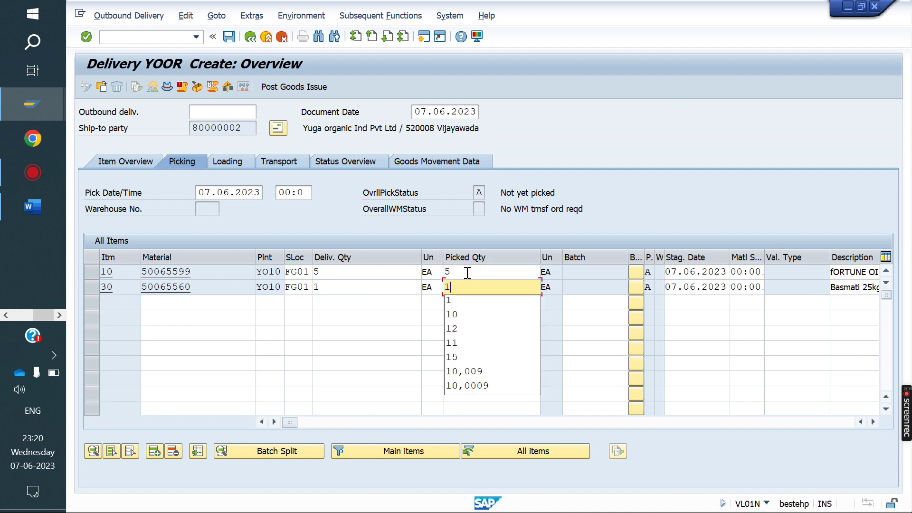
pyautogui.press('Return')
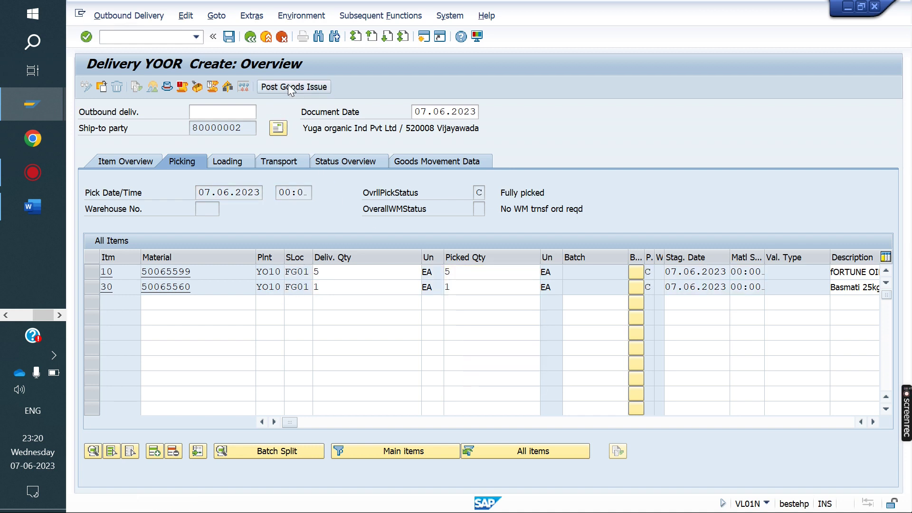
pyautogui.click(288, 86)
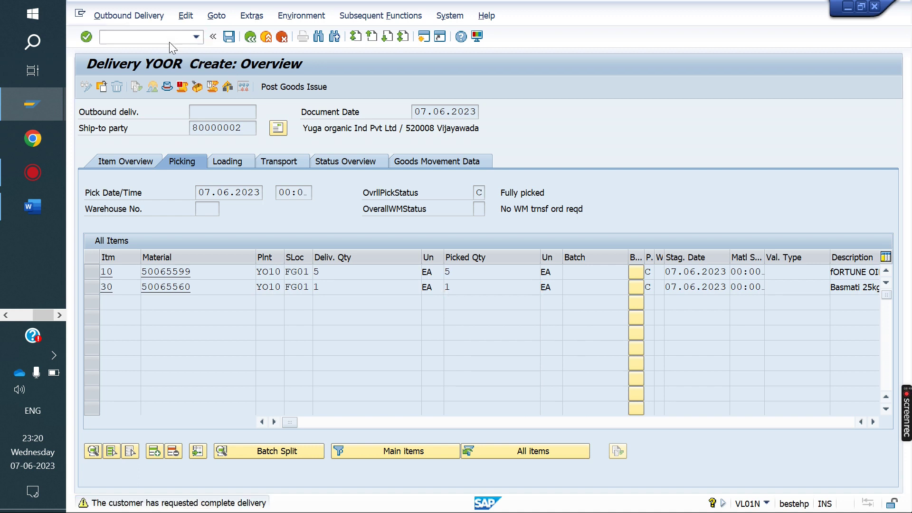
# - Create and save the invoice for the delivery in VF01
pyautogui.click(149, 39)
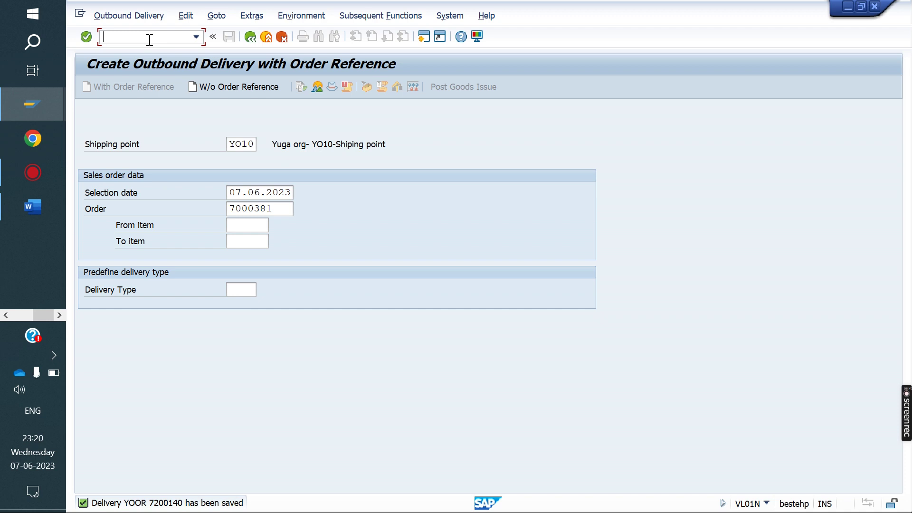
pyautogui.write('/nvfo')
pyautogui.write('1')
pyautogui.press('Return')
pyautogui.press('Return')
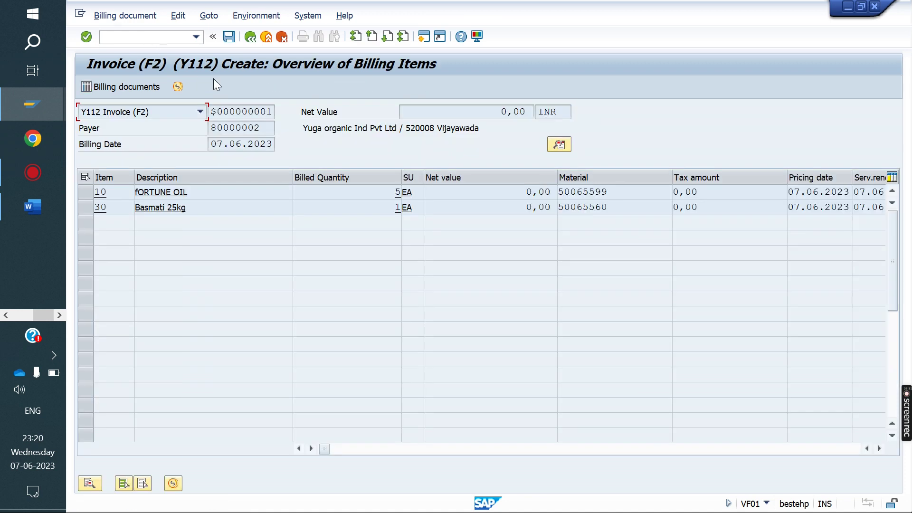
pyautogui.click(229, 36)
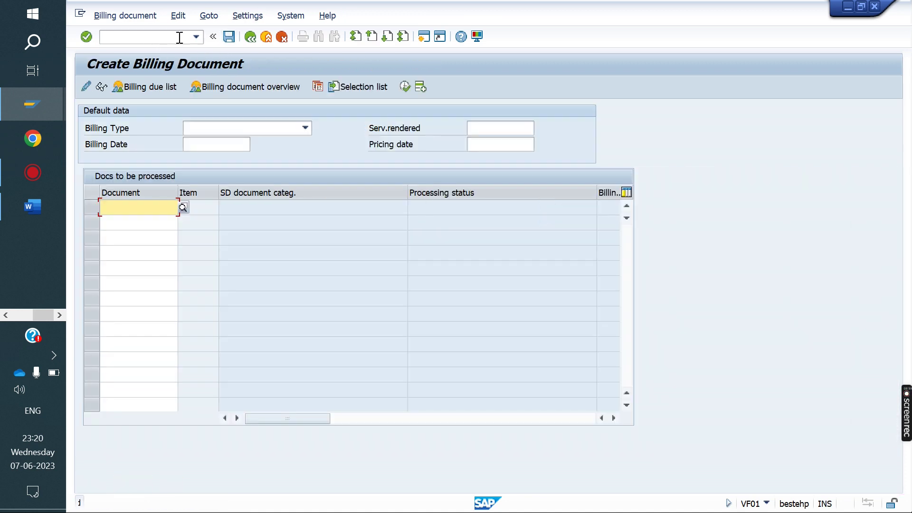
# - Open listing/exclusion record creation with /nvb01
pyautogui.click(170, 36)
pyautogui.write('/nvb01')
pyautogui.press('Return')
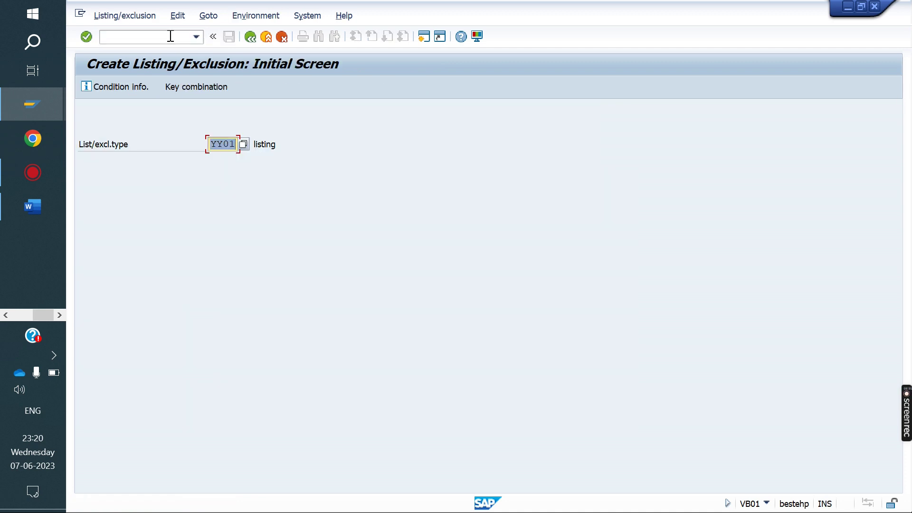
# - Open YY02 fast entry and set the test customer as the exclusion customer
pyautogui.write('YY02')
pyautogui.press('Return')
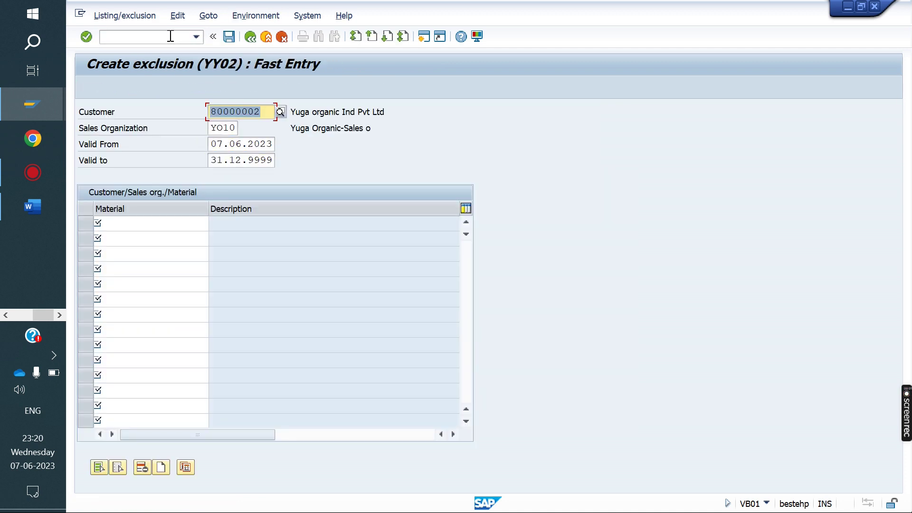
pyautogui.press('BackSpace')
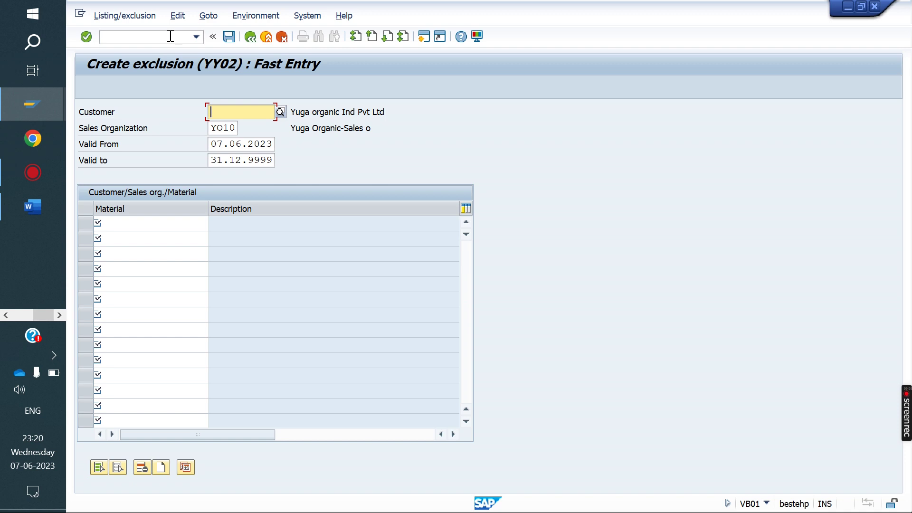
pyautogui.write('80000002')
pyautogui.press('BackSpace')
pyautogui.write('10')
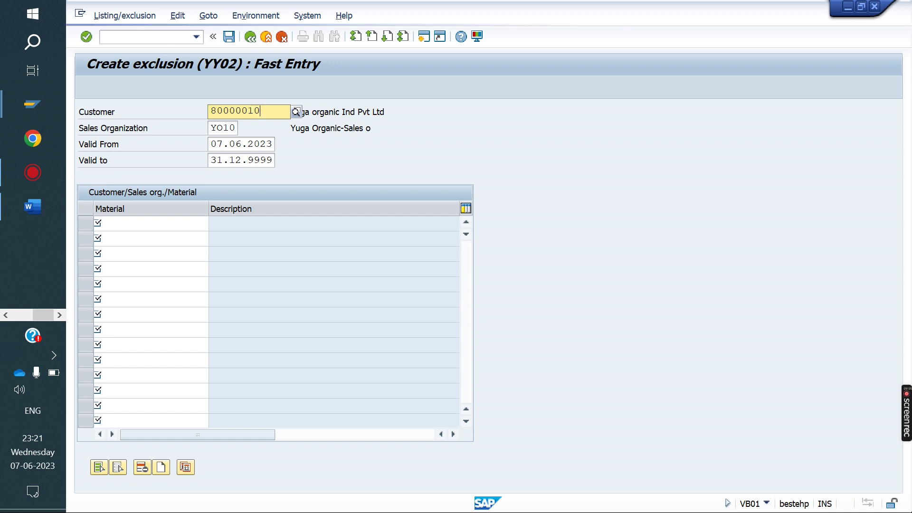
pyautogui.press('Down')
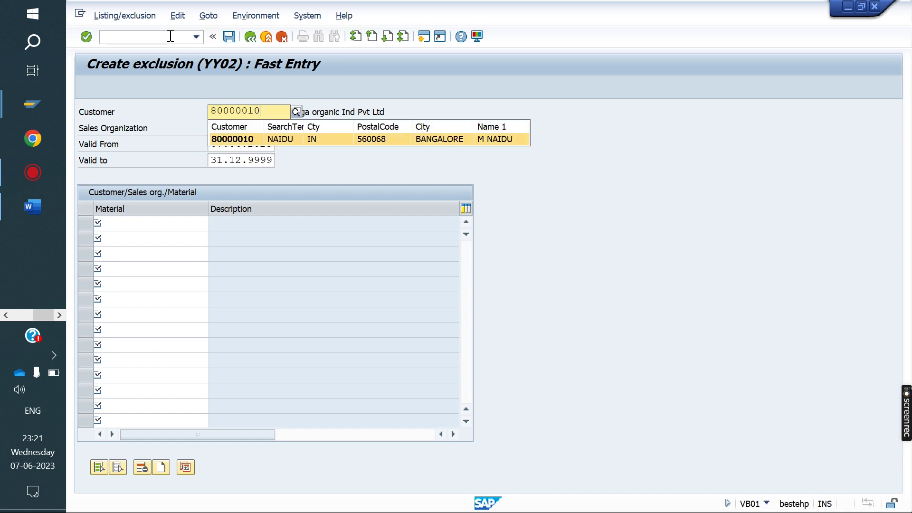
pyautogui.press('Return')
# - Enter material 50065599 (FORTUNE OIL) as excluded and save the YY02 record
pyautogui.click(154, 228)
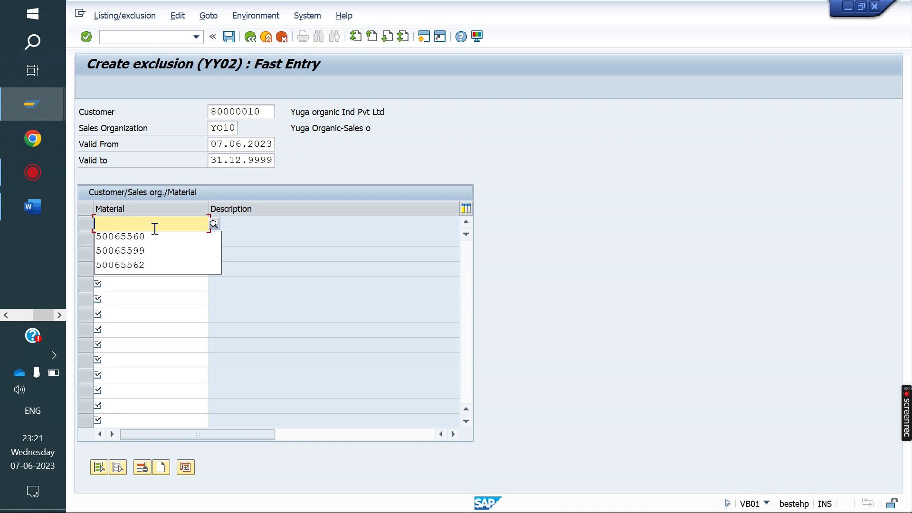
pyautogui.press('Down')
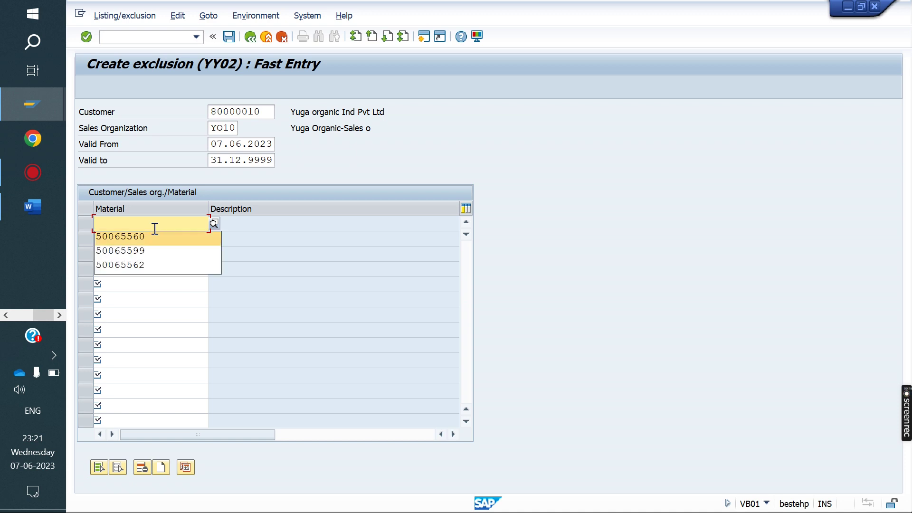
pyautogui.press('Return')
pyautogui.press('BackSpace')
pyautogui.press('BackSpace')
pyautogui.write('50065550')
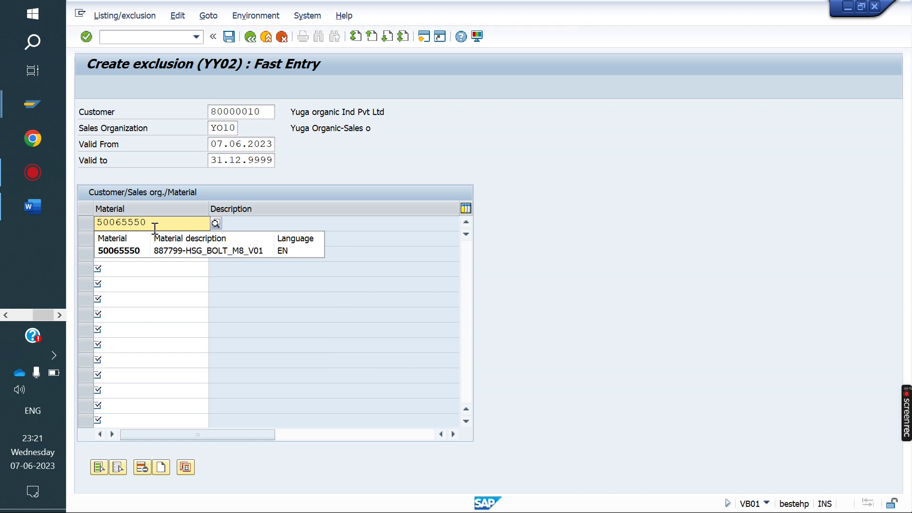
pyautogui.press('BackSpace')
pyautogui.press('BackSpace')
pyautogui.press('BackSpace')
pyautogui.press('BackSpace')
pyautogui.press('BackSpace')
pyautogui.press('BackSpace')
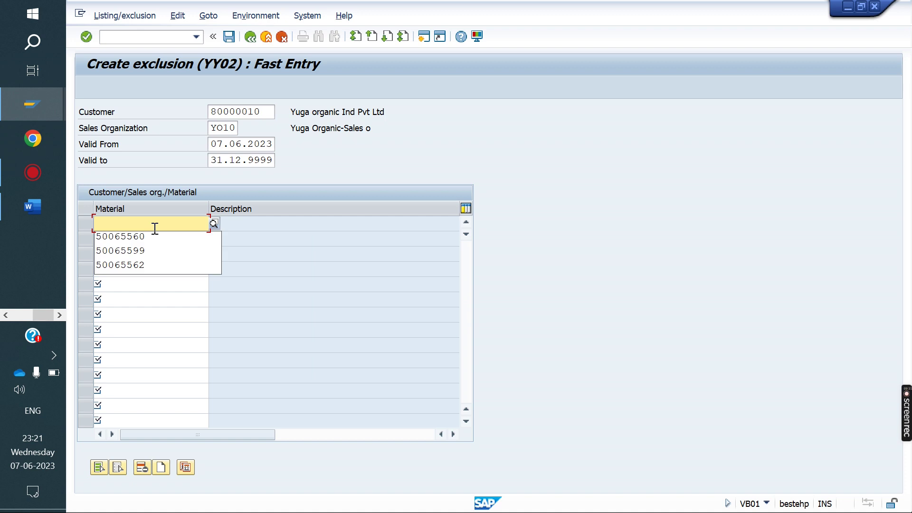
pyautogui.press('Down')
pyautogui.press('Down')
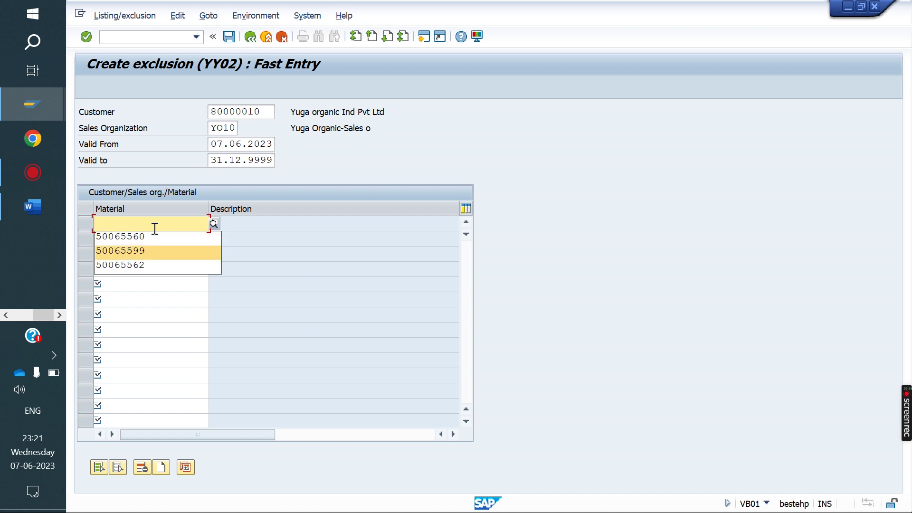
pyautogui.press('Return')
pyautogui.press('Return')
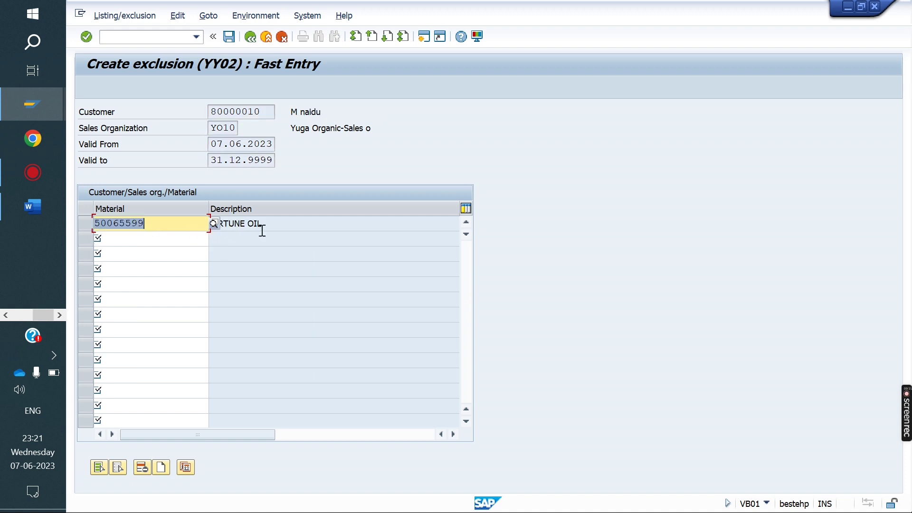
pyautogui.click(283, 227)
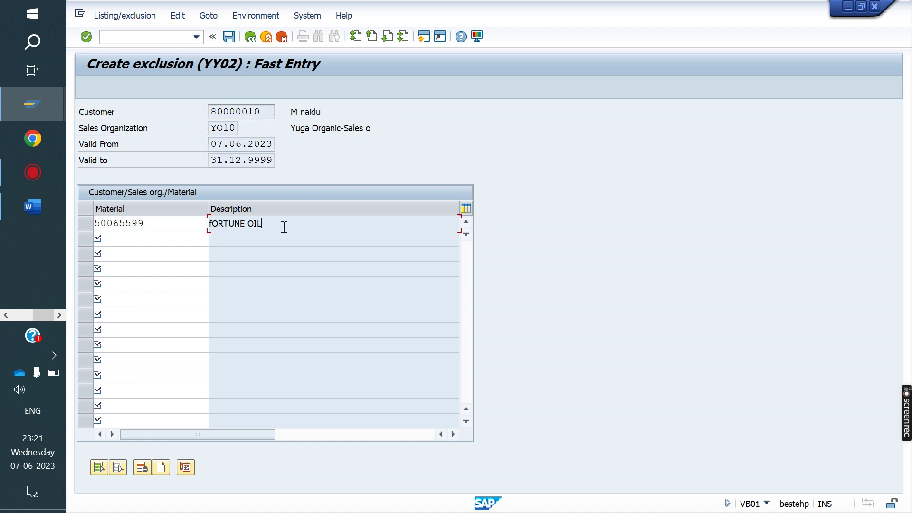
pyautogui.click(230, 38)
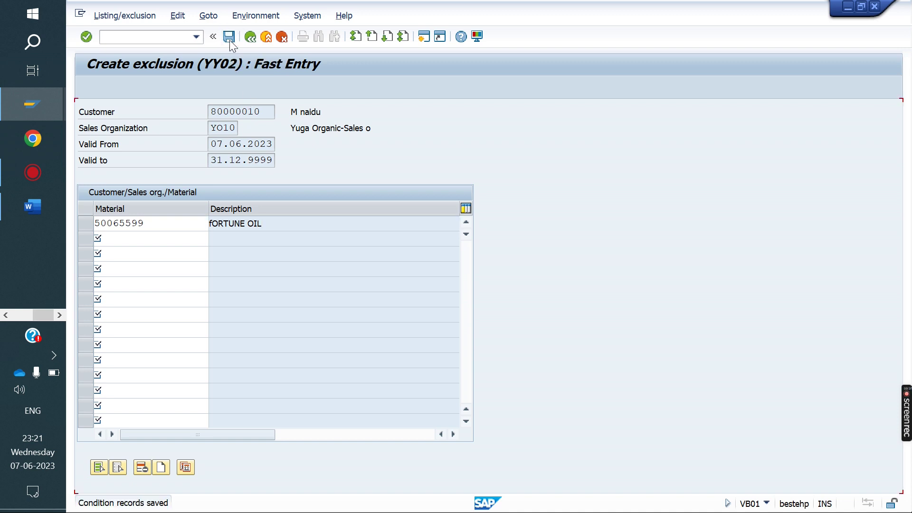
pyautogui.click(127, 38)
pyautogui.write('/nva01')
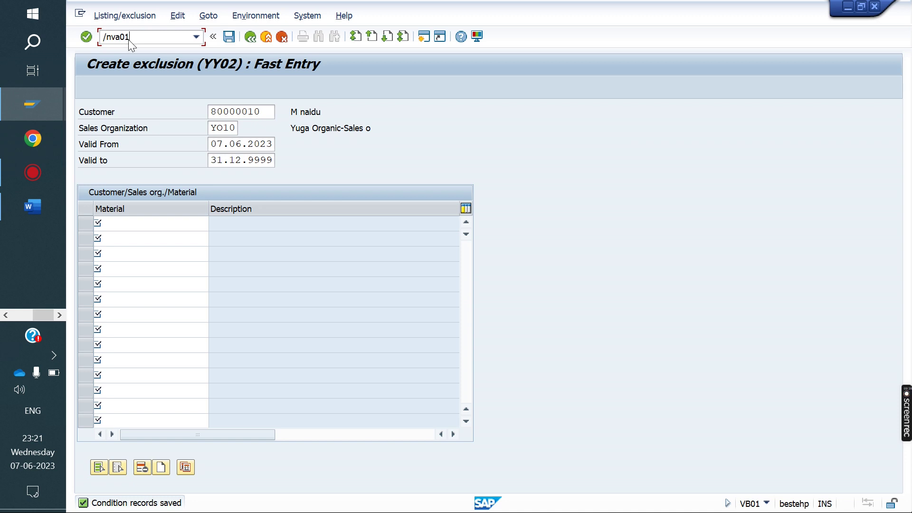
# - Start a sales order with the test customer as sold-to party and a PO number
pyautogui.press('Return')
pyautogui.press('Return')
pyautogui.press('Down')
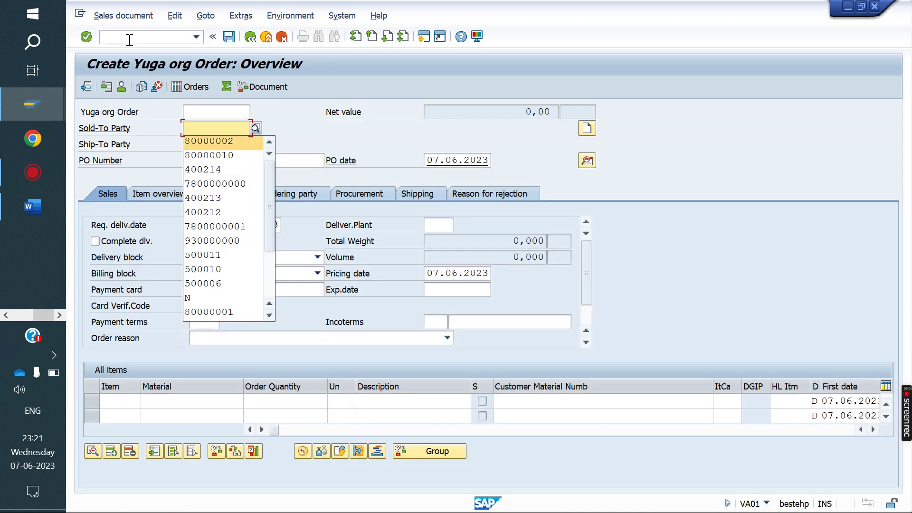
pyautogui.press('Return')
pyautogui.press('BackSpace')
pyautogui.press('BackSpace')
pyautogui.press('BackSpace')
pyautogui.press('BackSpace')
pyautogui.press('BackSpace')
pyautogui.press('BackSpace')
pyautogui.press('BackSpace')
pyautogui.press('Down')
pyautogui.press('Down')
pyautogui.press('Return')
pyautogui.press('Tab')
pyautogui.press('Tab')
pyautogui.press('Down')
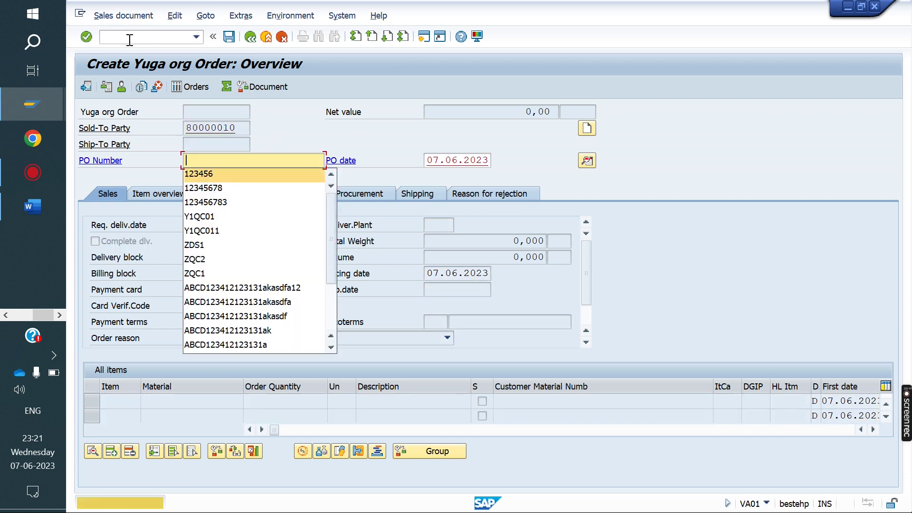
pyautogui.press('Return')
pyautogui.press('Return')
# - Enter excluded material 50065599, see it rejected, then try material 50065750
pyautogui.press('Down')
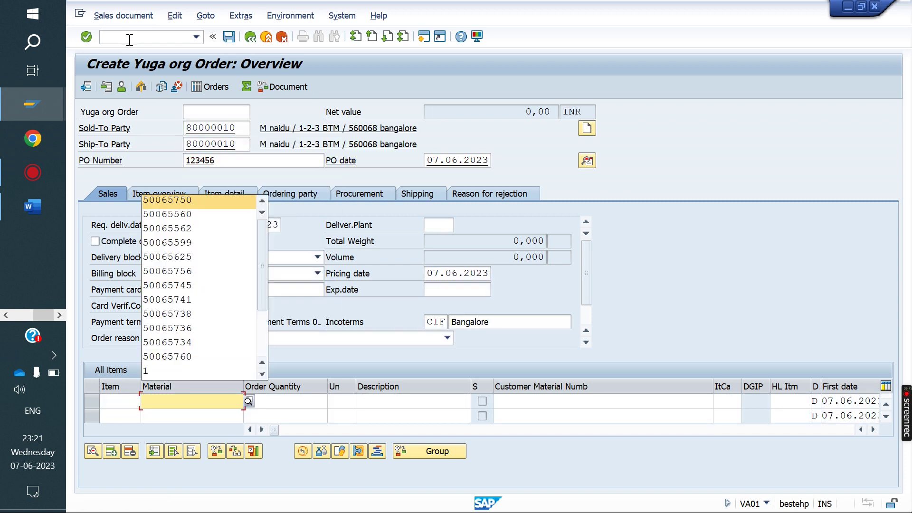
pyautogui.press('Down')
pyautogui.press('Down')
pyautogui.press('Down')
pyautogui.press('Return')
pyautogui.press('Return')
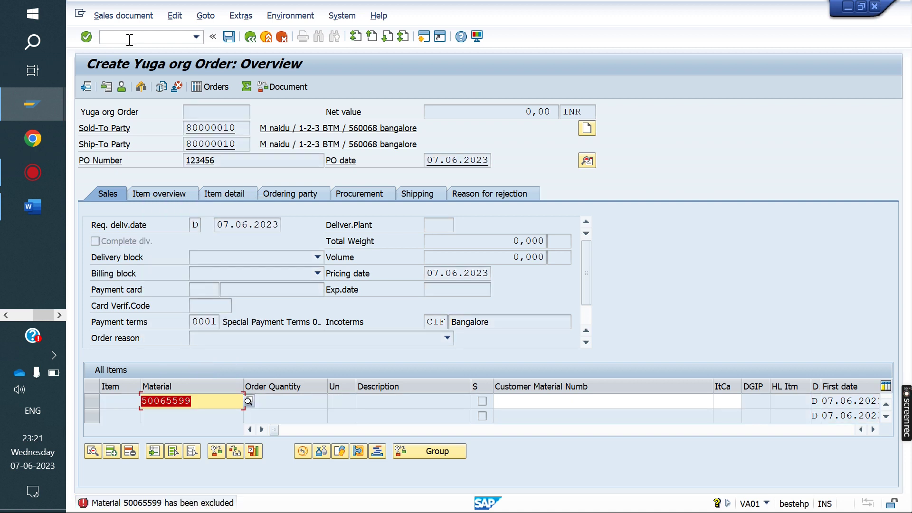
pyautogui.press('BackSpace')
pyautogui.press('Down')
pyautogui.press('Return')
pyautogui.press('Return')
# - Add Basmati 25kg (50065560) and DAL 25KG BAG (50065562) items, quantity 1 each
pyautogui.press('Return')
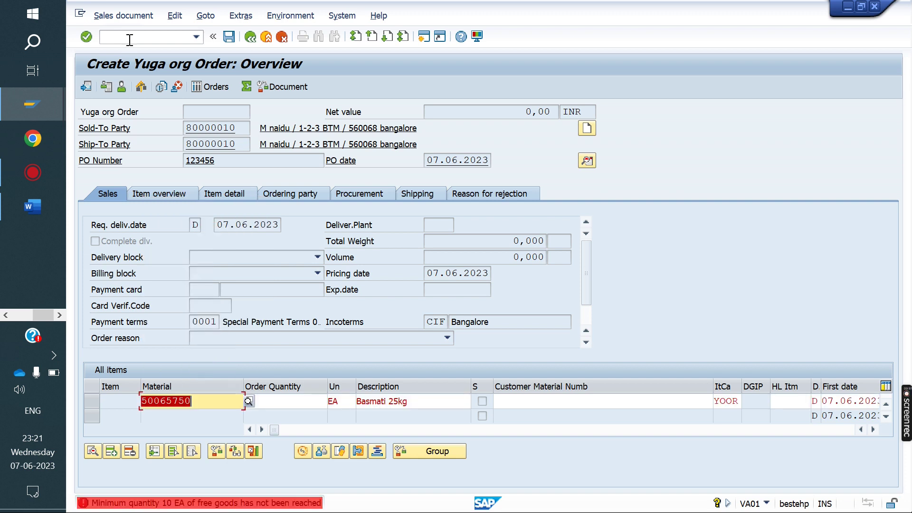
pyautogui.press('BackSpace')
pyautogui.press('Down')
pyautogui.press('Down')
pyautogui.press('Down')
pyautogui.press('Return')
pyautogui.press('Return')
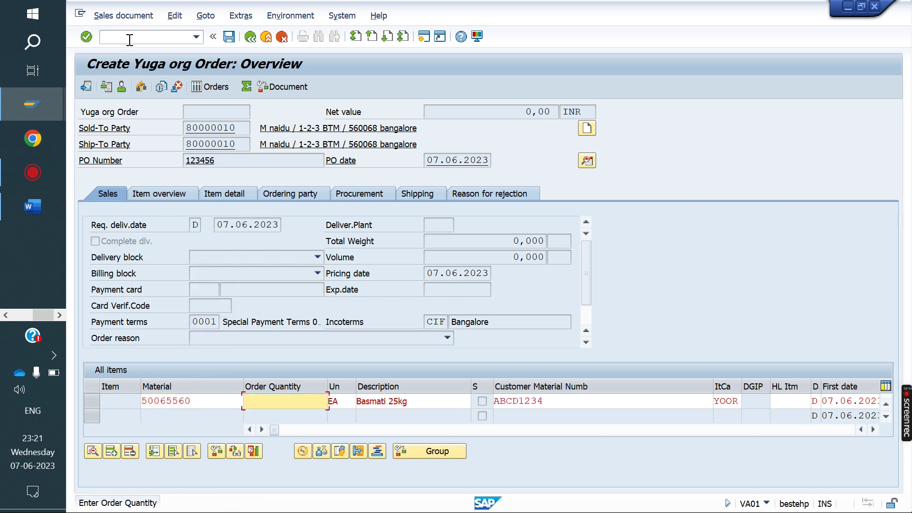
pyautogui.write('1')
pyautogui.press('Return')
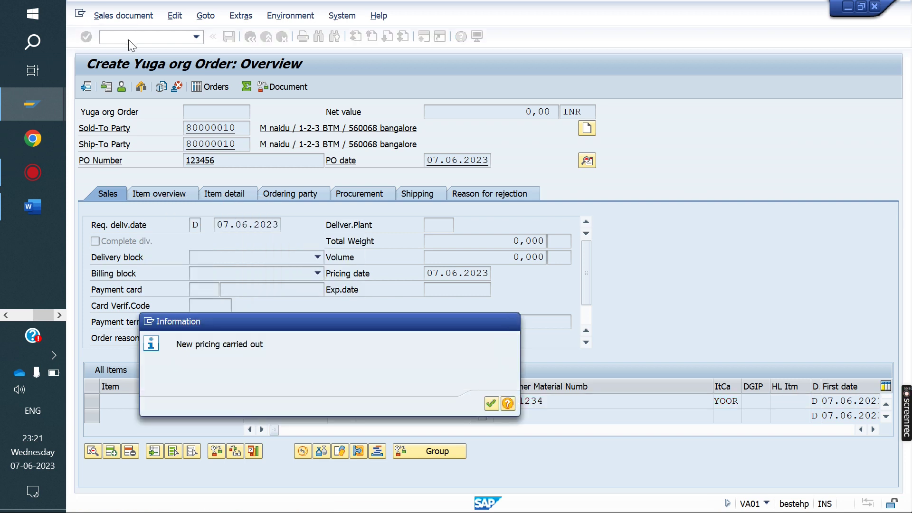
pyautogui.press('Return')
pyautogui.press('Down')
pyautogui.press('Down')
pyautogui.press('Down')
pyautogui.press('Down')
pyautogui.press('Down')
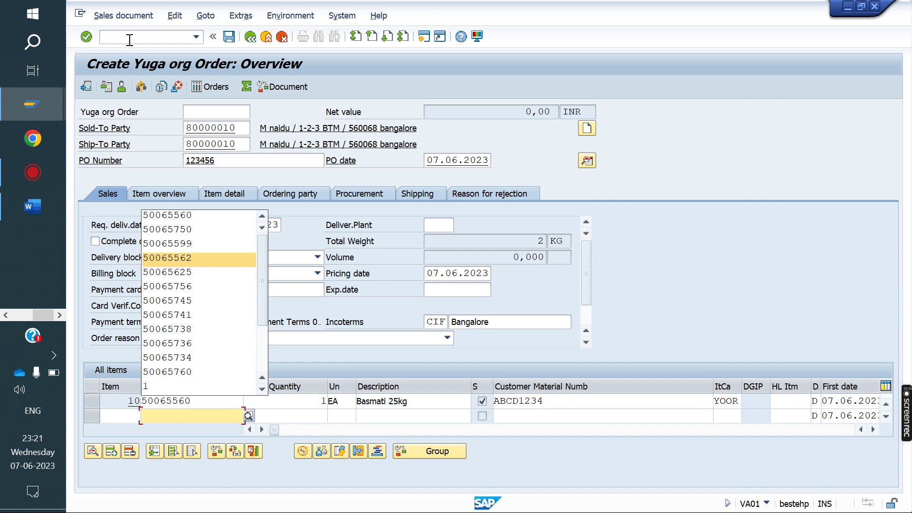
pyautogui.press('Return')
pyautogui.press('Return')
pyautogui.write('1')
pyautogui.press('Return')
pyautogui.press('Return')
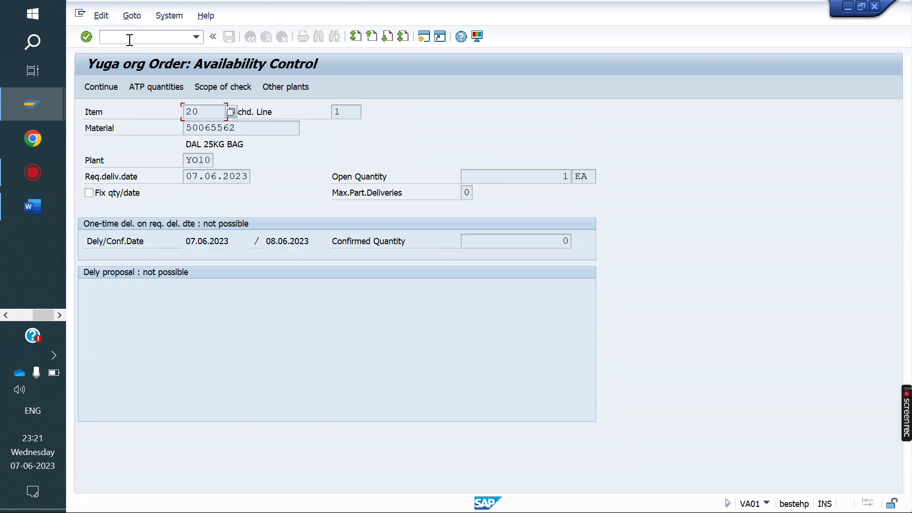
# - Accept DAL 25KG BAG unconfirmed, then list both order items in the item overview table
pyautogui.click(110, 86)
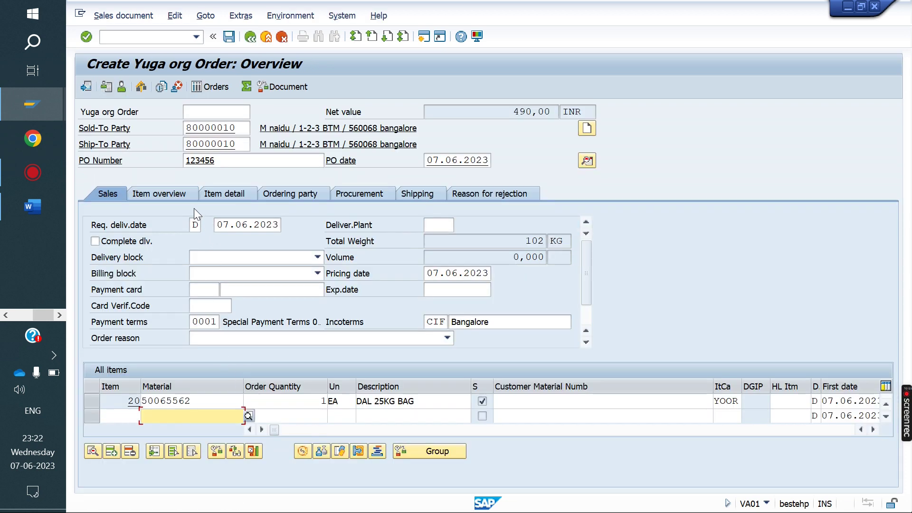
pyautogui.click(174, 195)
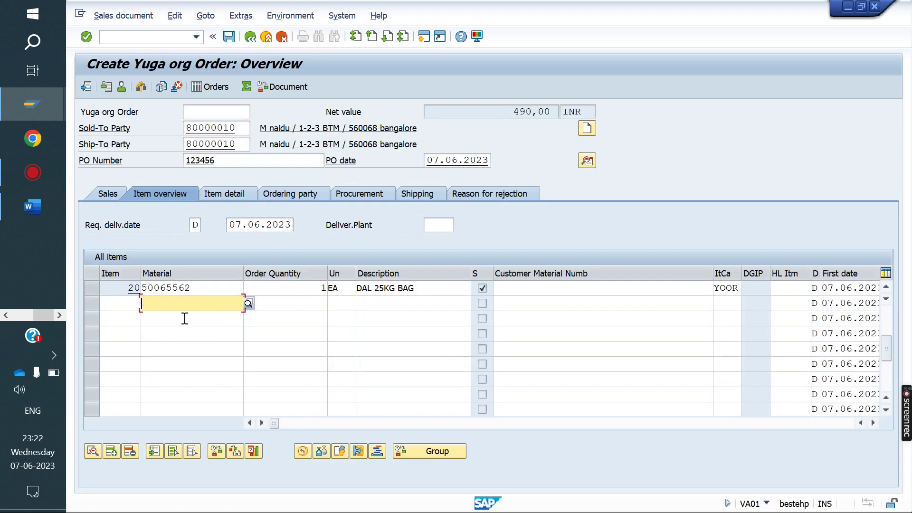
pyautogui.click(185, 319)
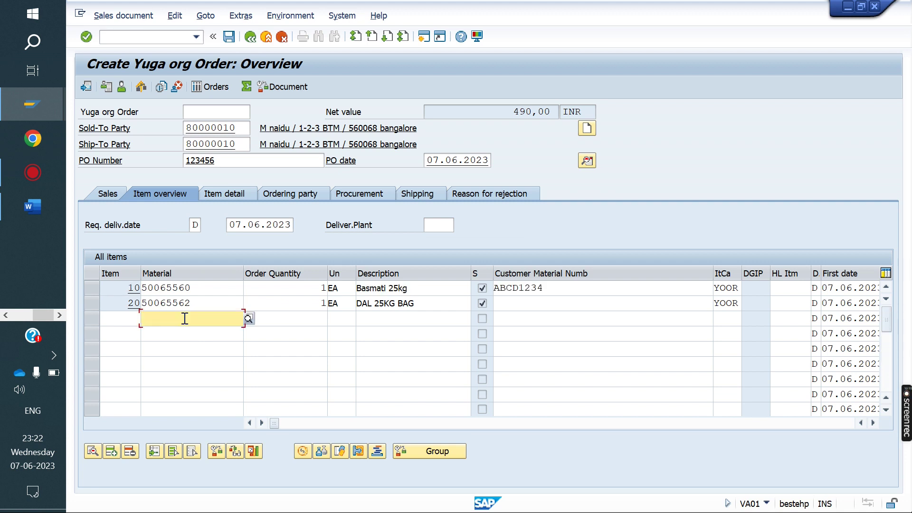